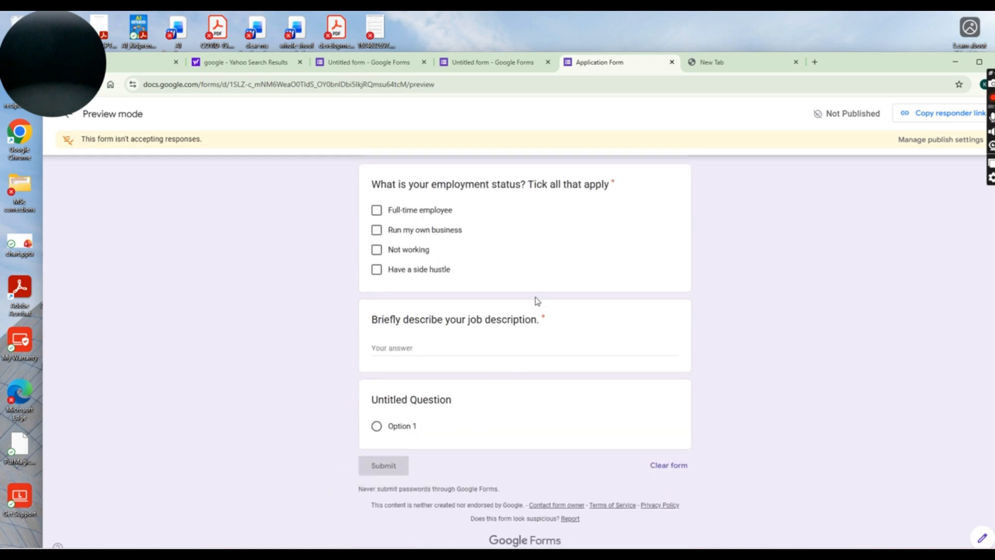
scroll(536, 297, up, 6)
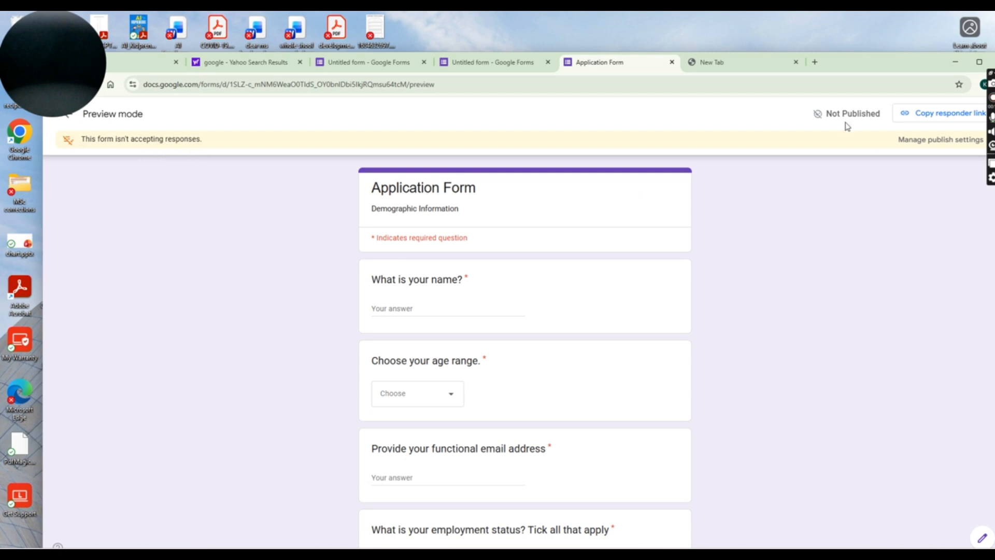
click(70, 120)
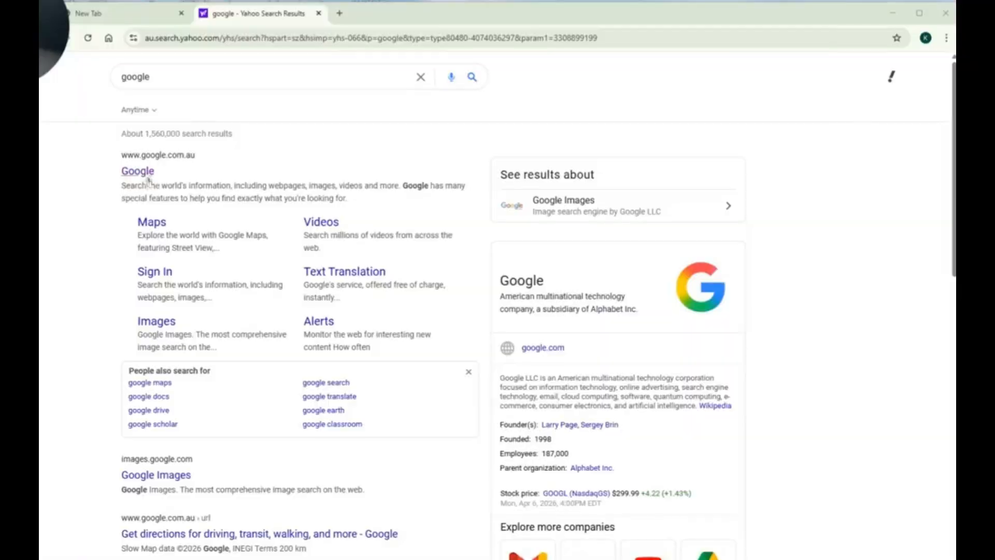
Step: Open the Google homepage from the search results, launch Google Forms from the Google apps, and create a blank form
click(148, 178)
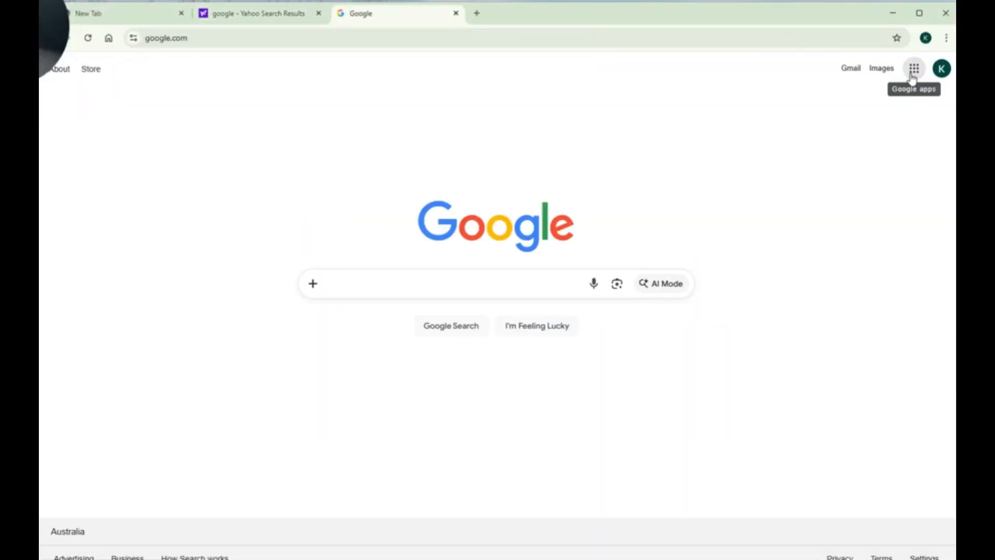
click(914, 68)
scroll(842, 275, down, 6)
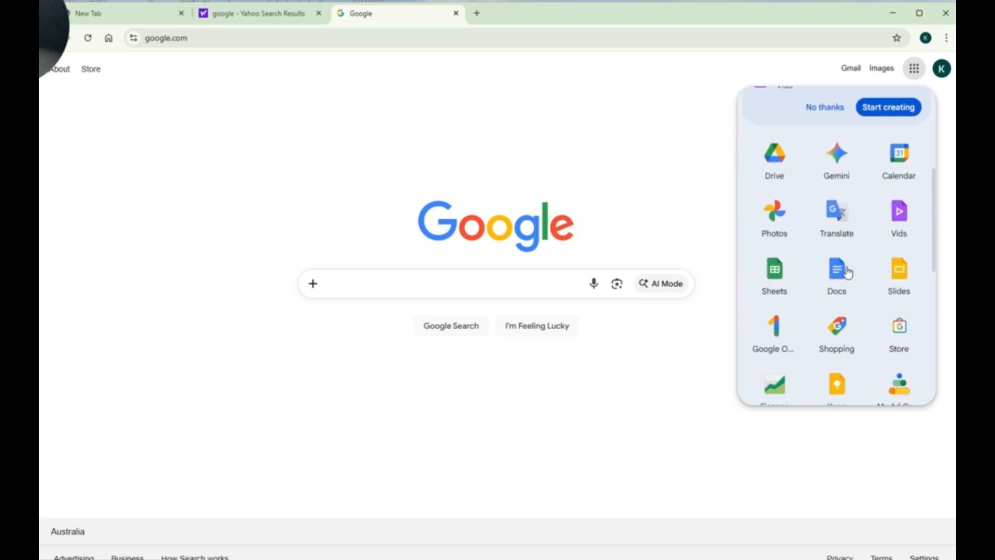
scroll(848, 268, down, 4)
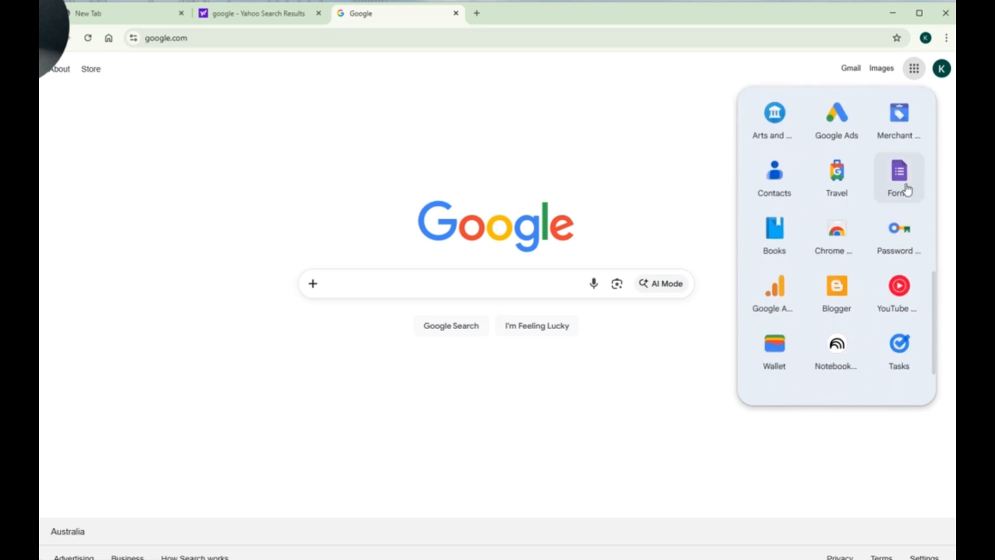
click(905, 182)
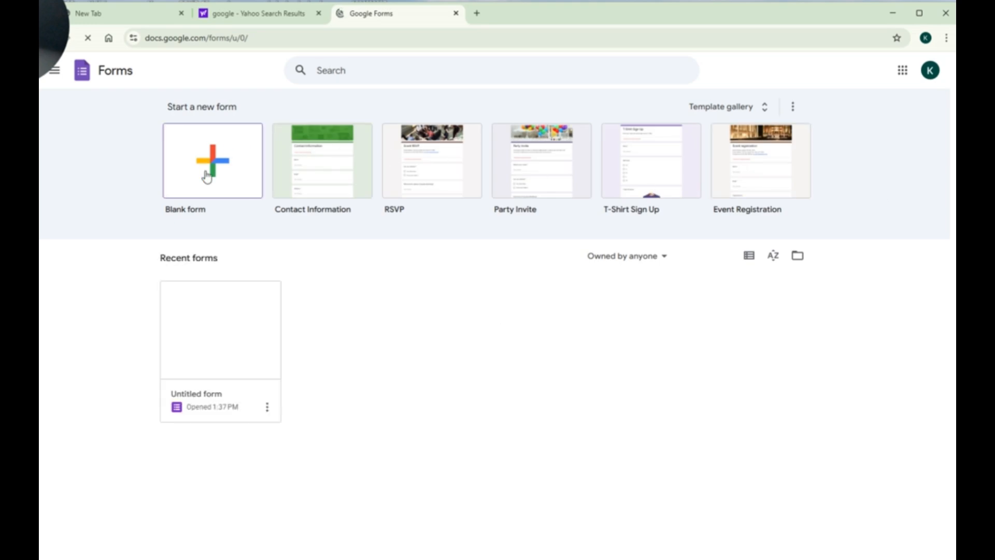
click(247, 184)
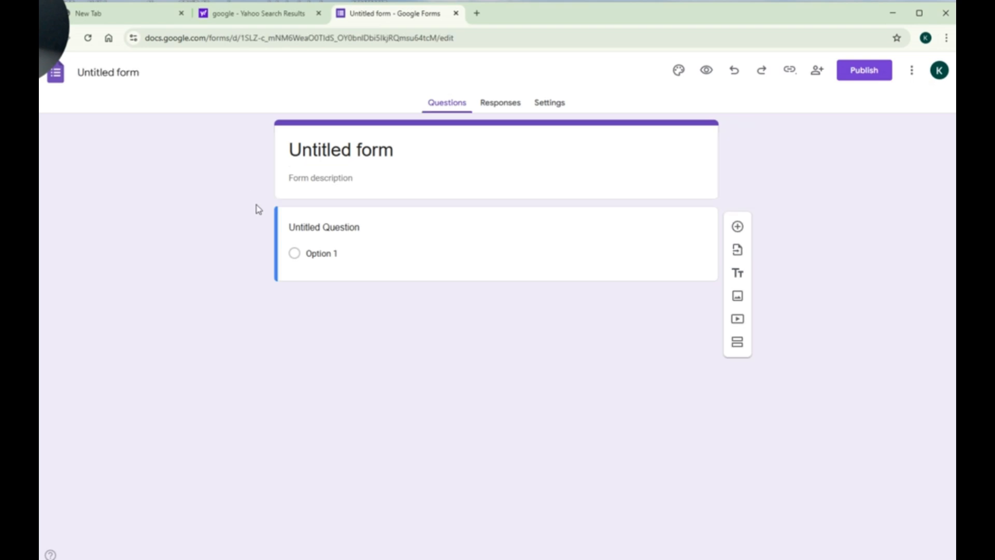
Step: Set the form description to "Demographic Information"
click(301, 179)
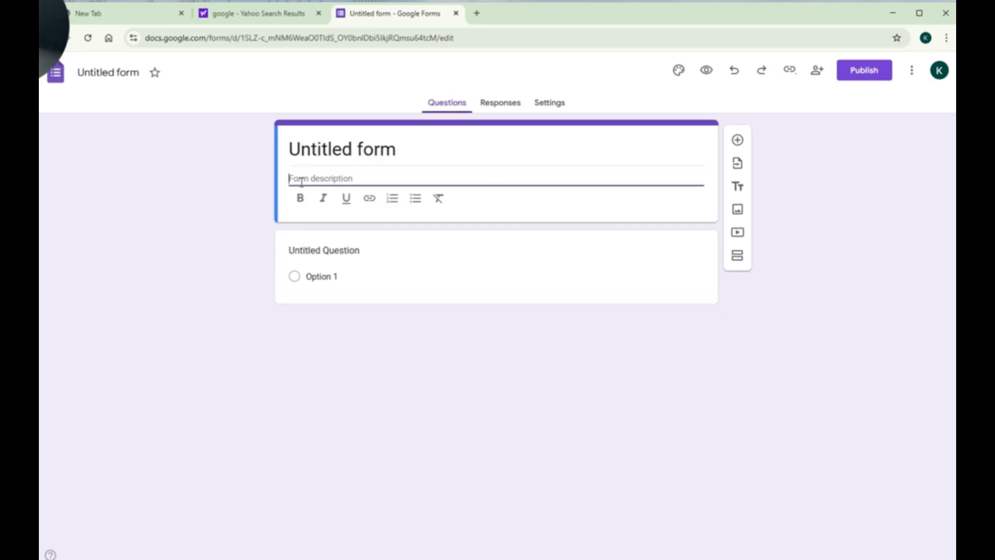
text(Demo)
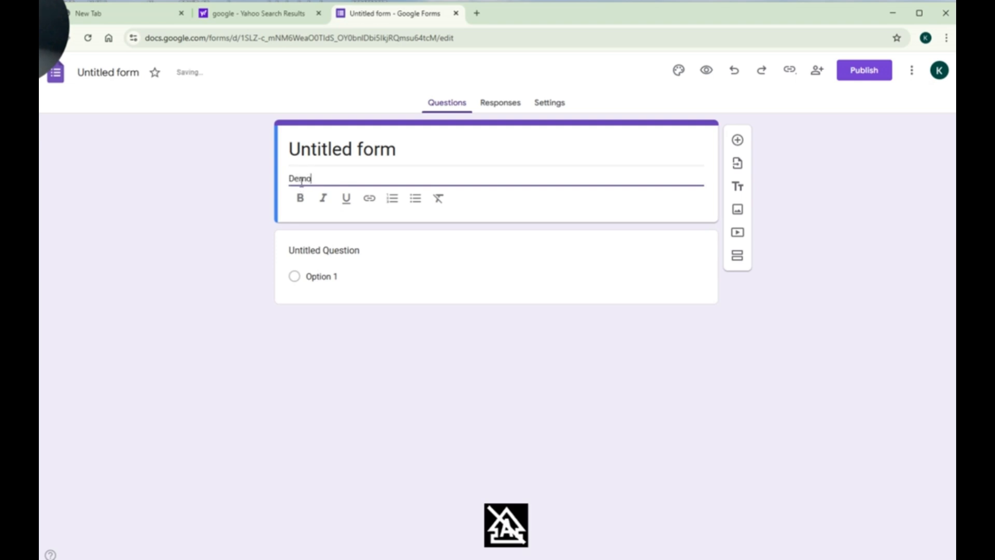
text(graphi)
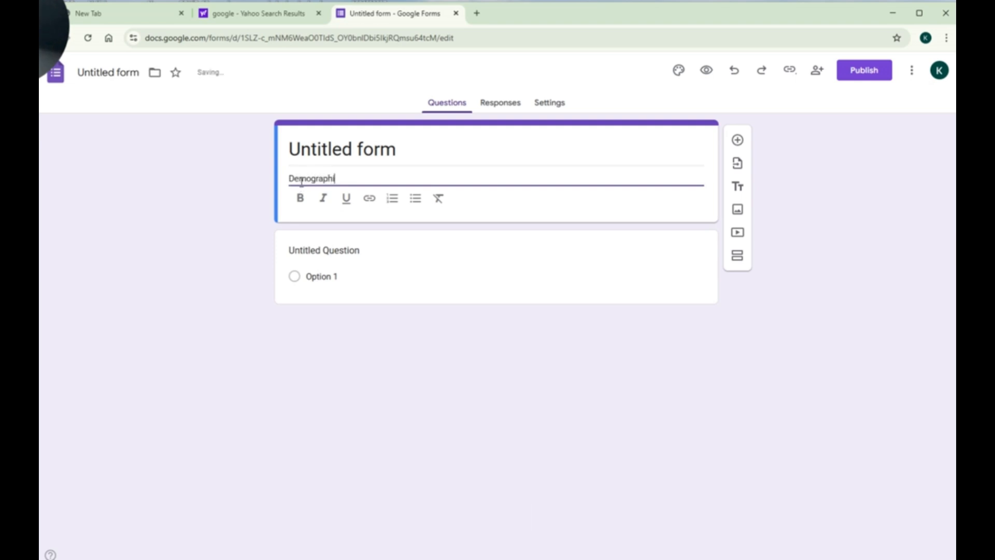
text(c I)
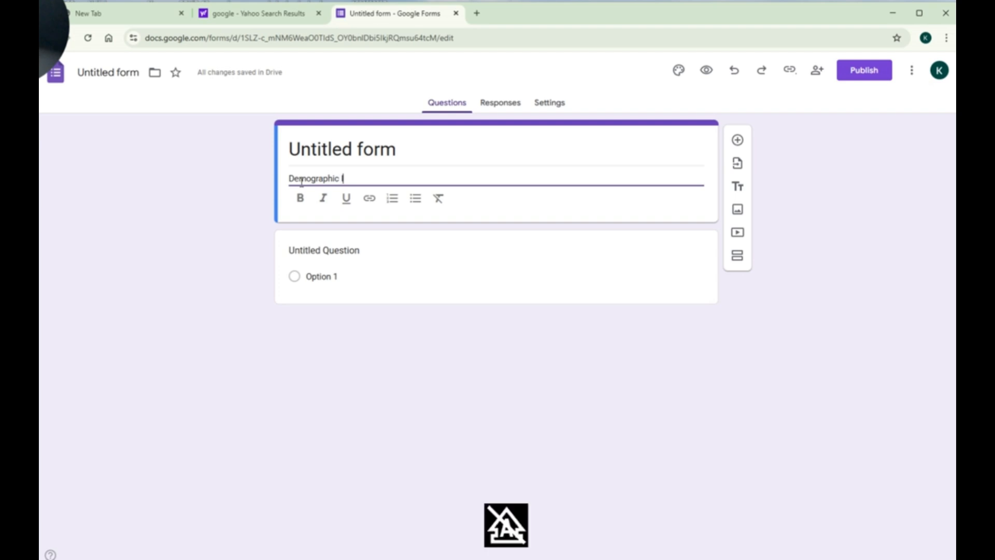
text(nformation)
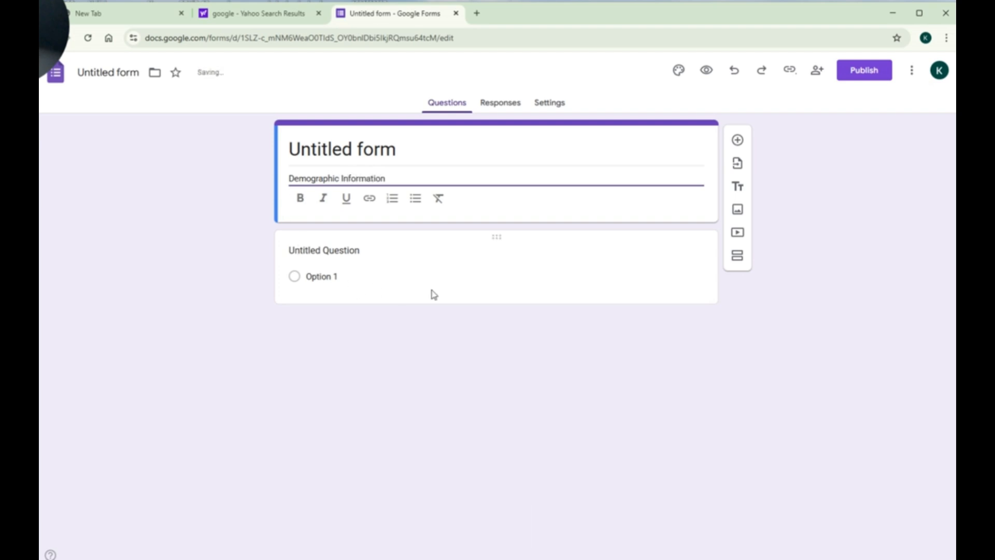
click(491, 340)
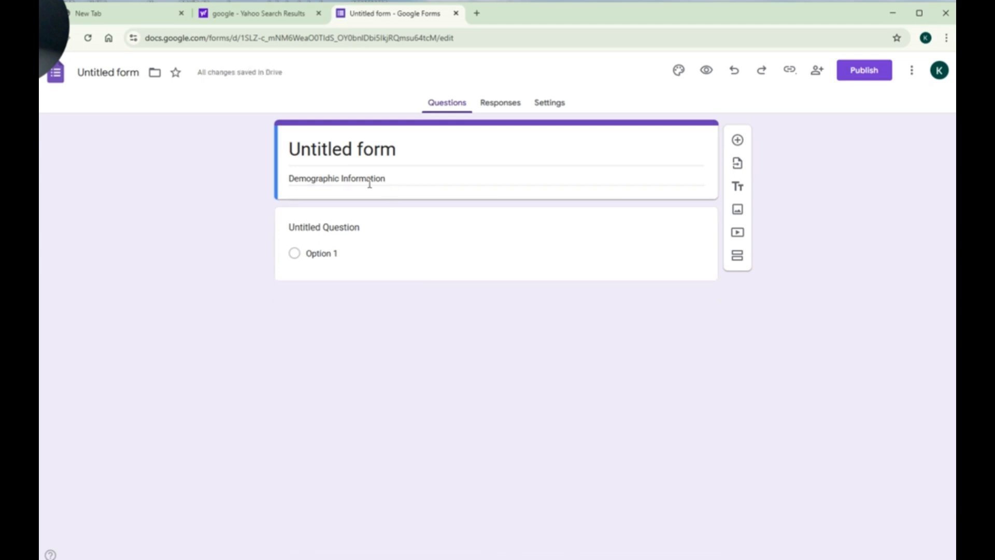
Step: Add a required short answer question titled "What is your name?" below the form header
click(737, 142)
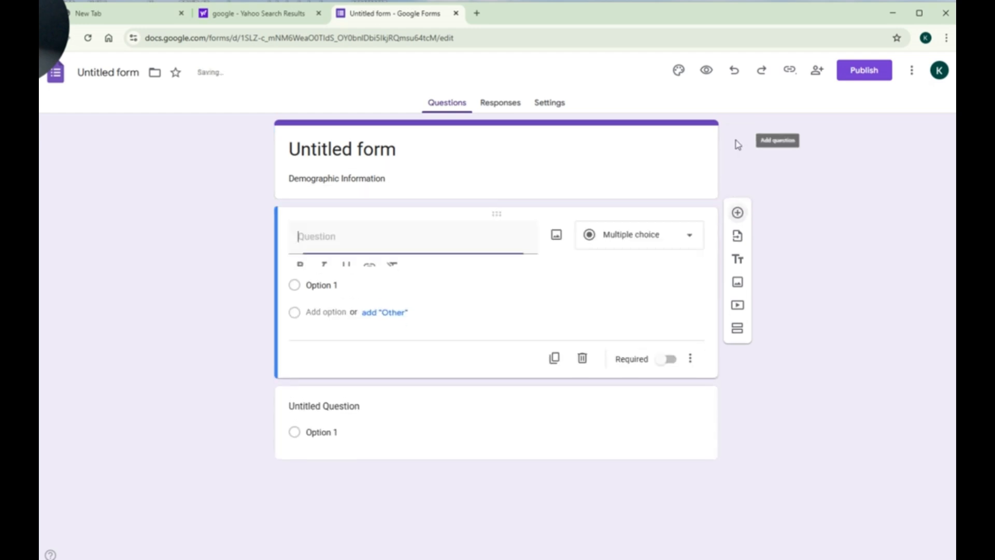
text(W)
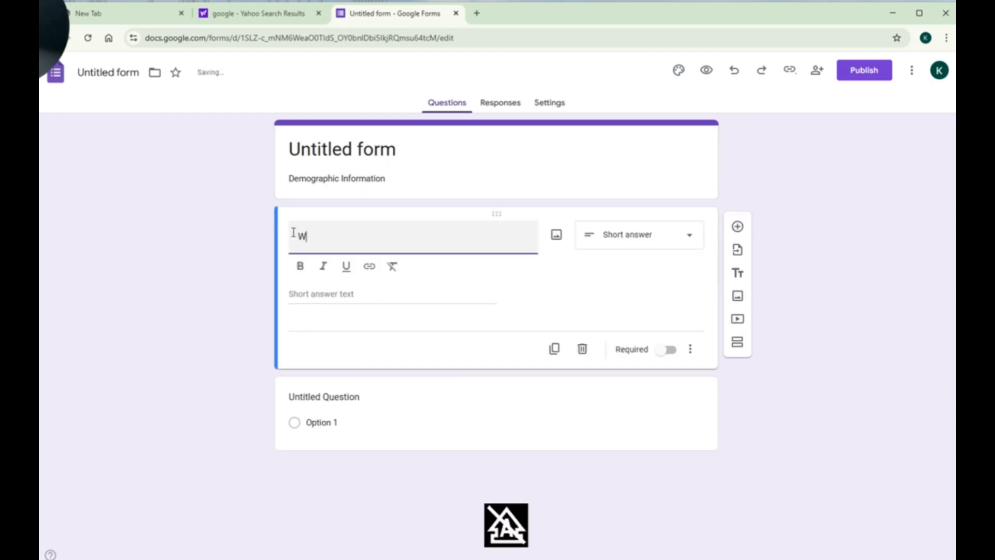
text(hat is )
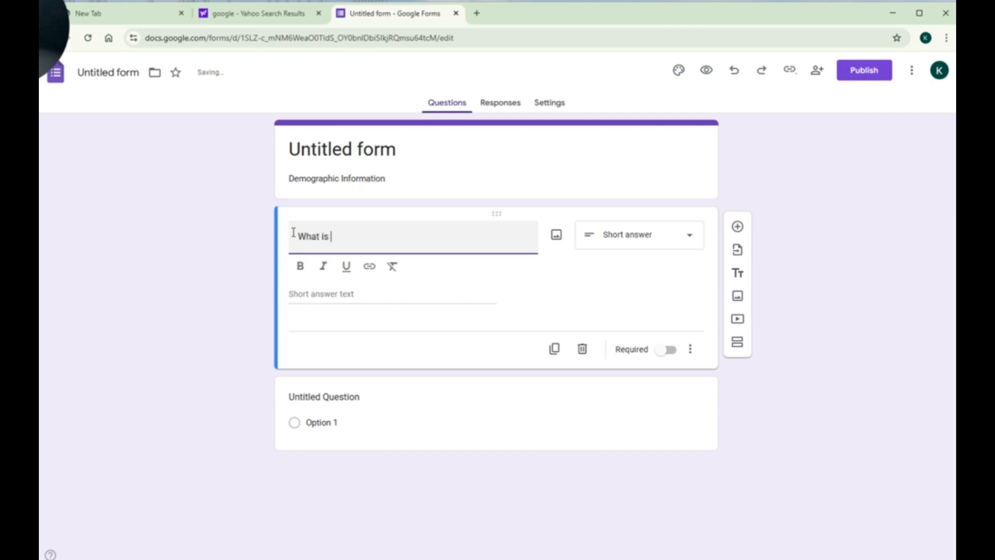
text(your name?)
click(692, 239)
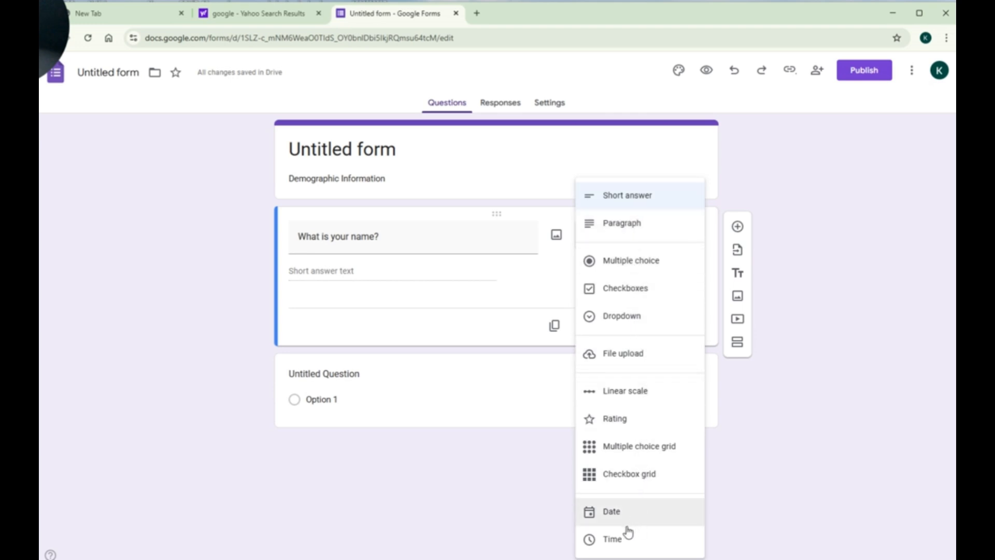
click(628, 197)
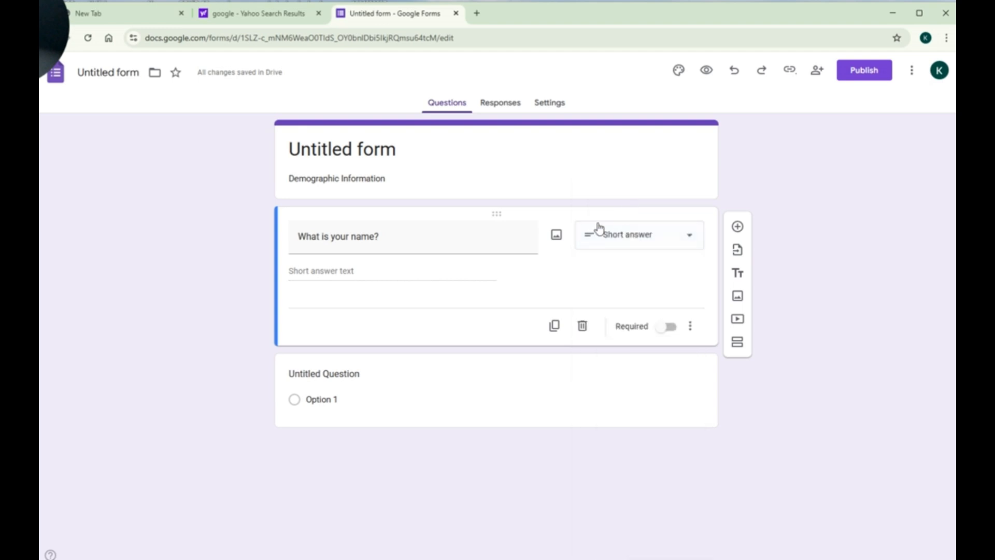
click(670, 327)
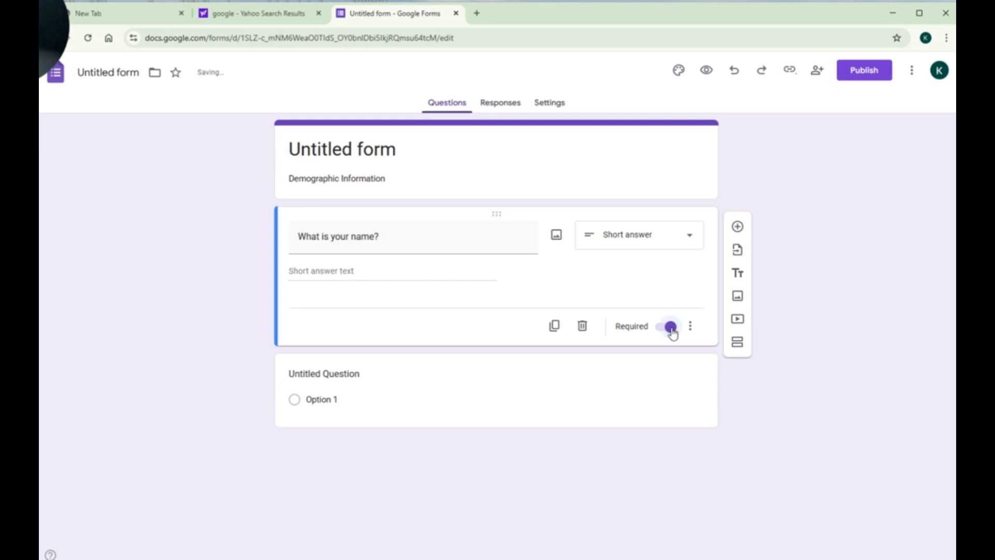
Step: Add a question titled "Choose your age range." after the name question and set its type to Dropdown
click(738, 226)
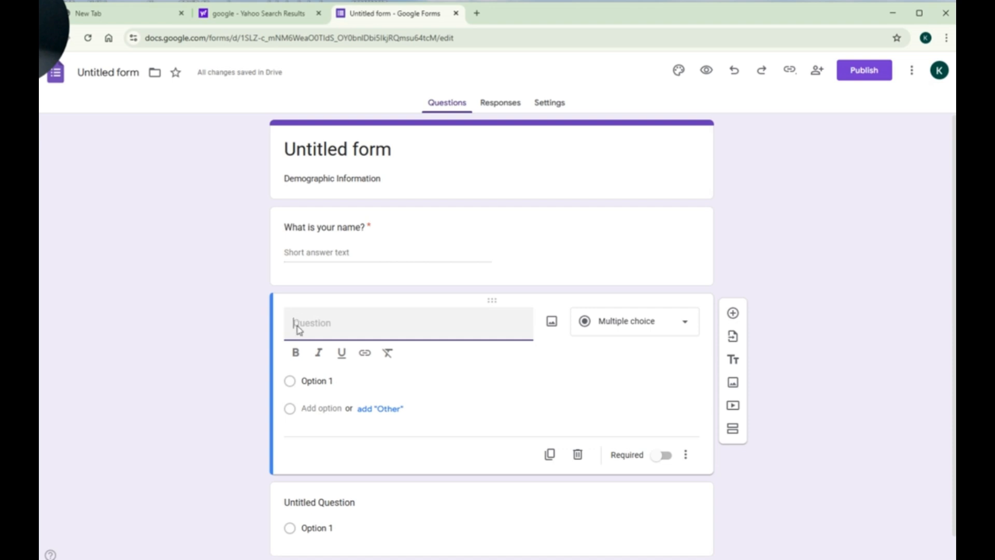
text(q)
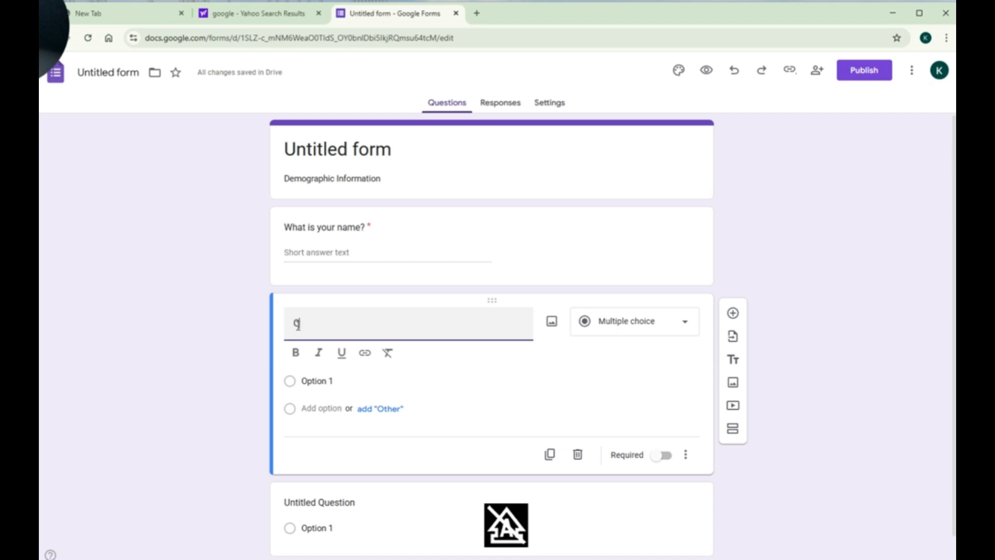
text(hoose you)
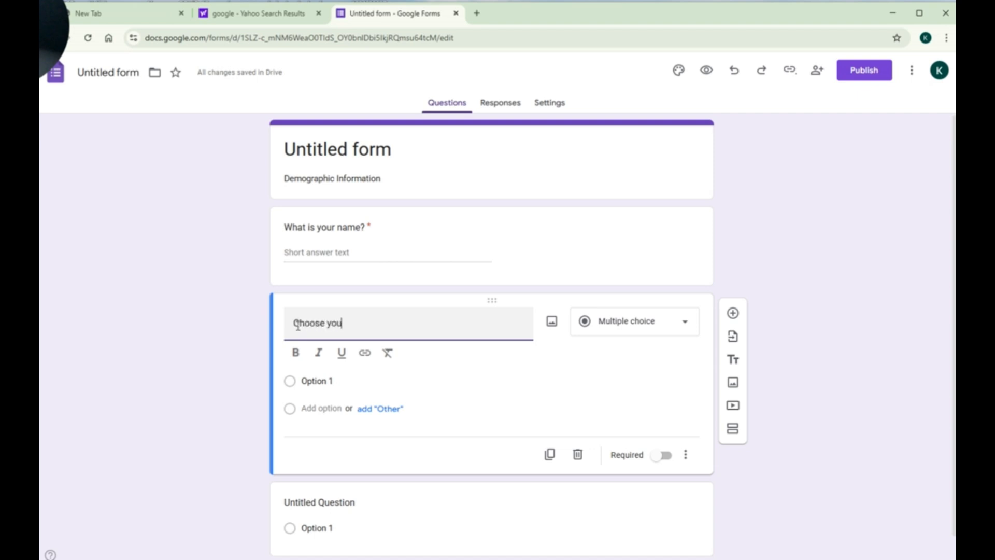
text(r age range)
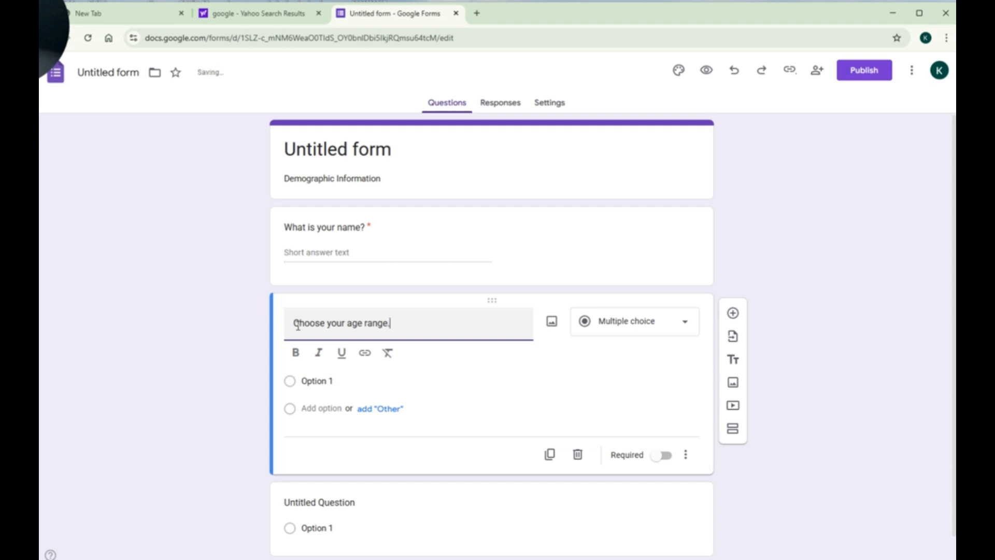
text(.)
click(687, 324)
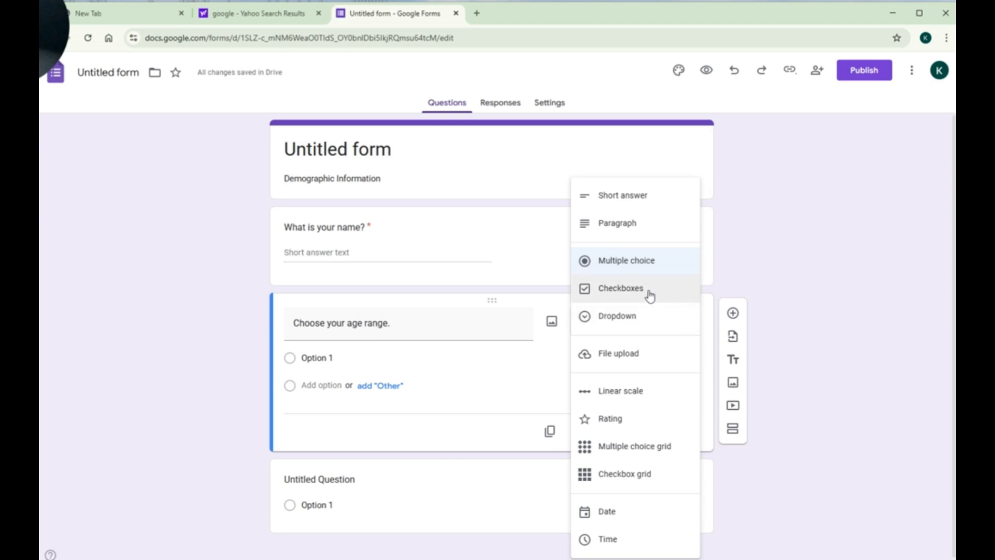
click(623, 320)
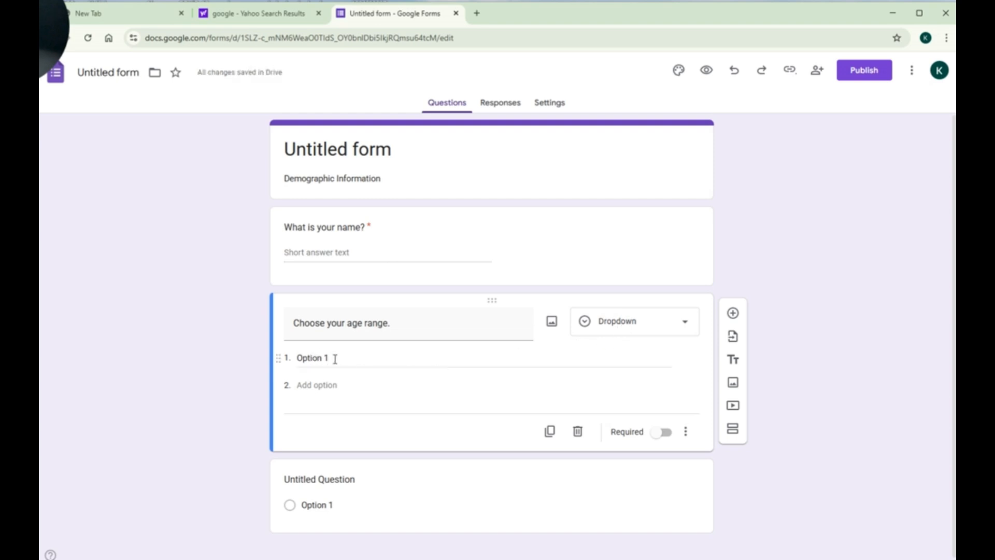
Step: Enter the age range options 18-25, 26-35 and 36-49 and make the question required
click(314, 359)
text(18)
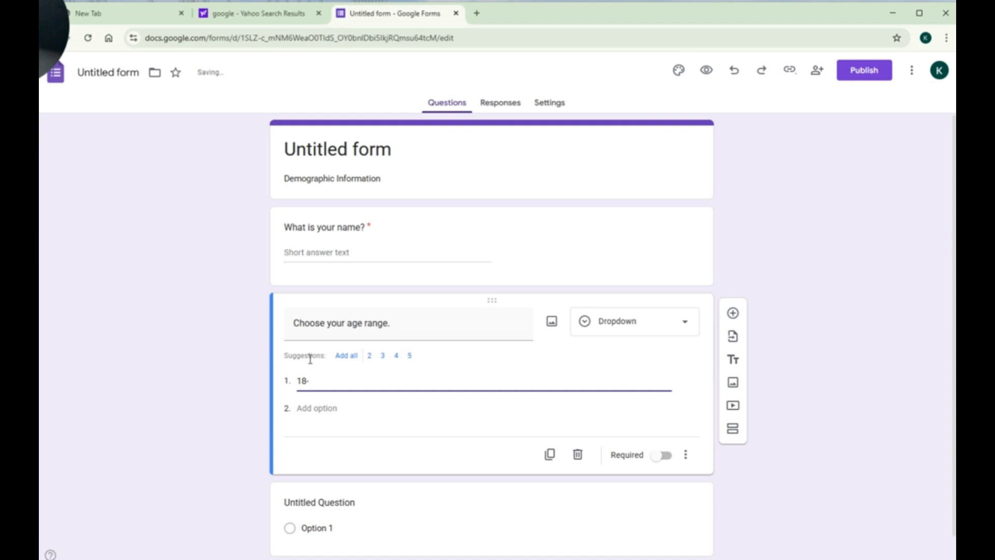
text(-25)
click(309, 409)
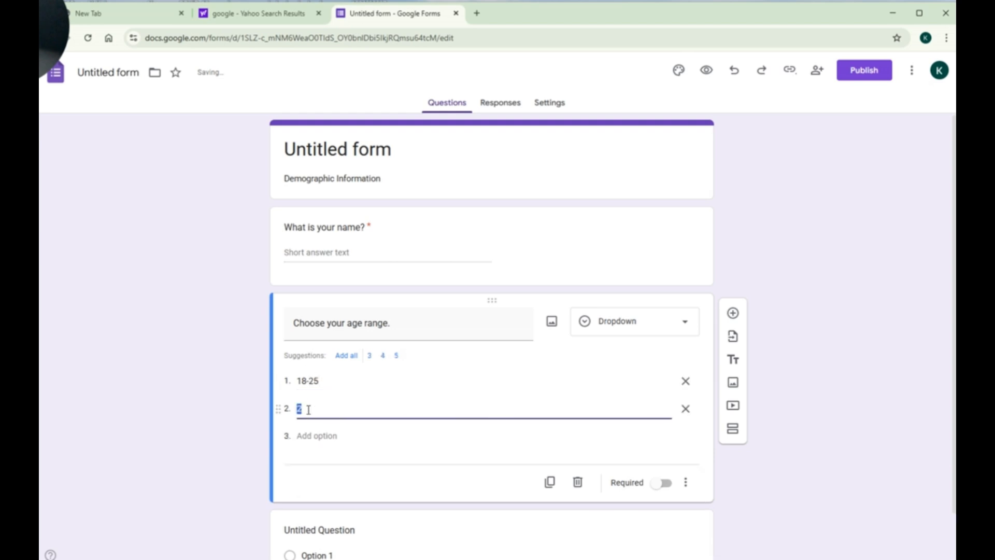
text(26-35)
click(306, 437)
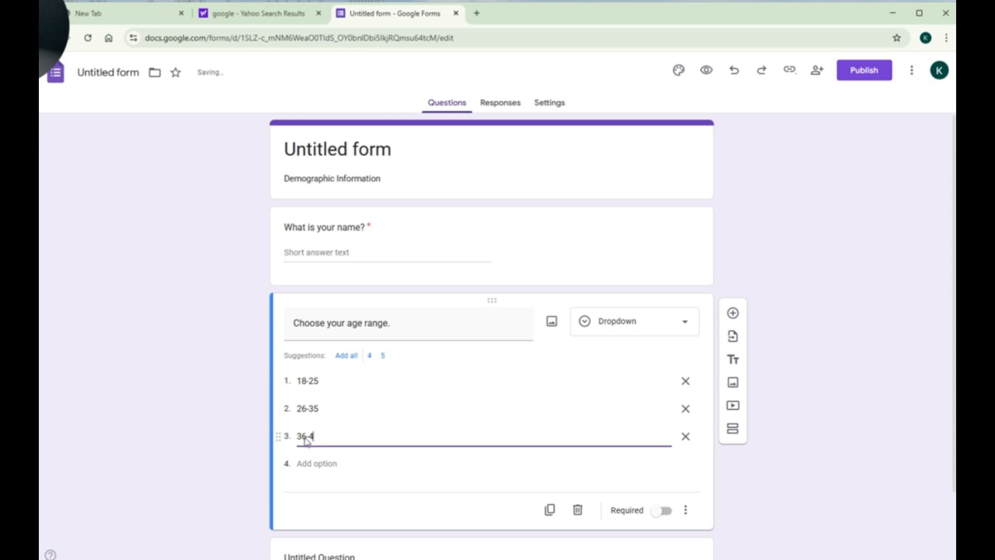
text(36-49)
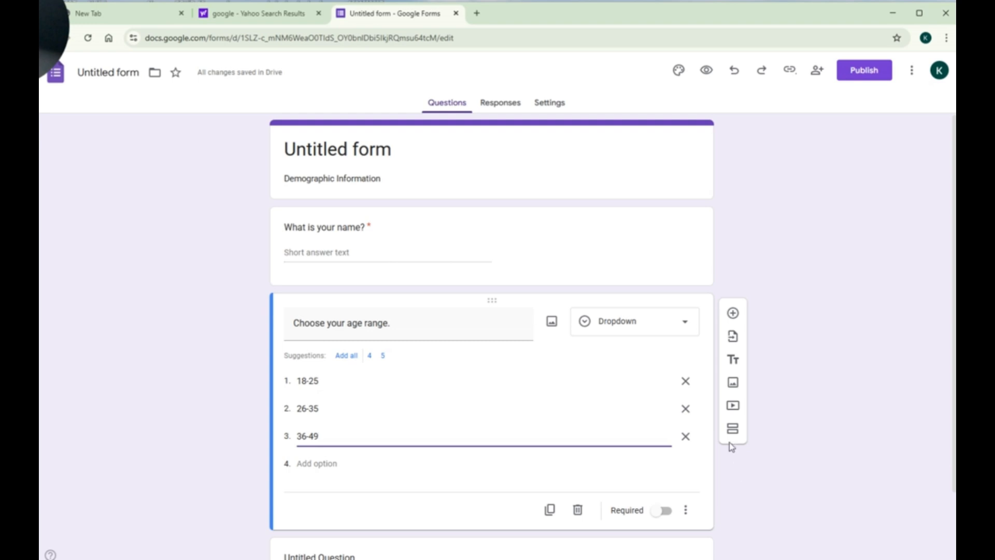
click(666, 513)
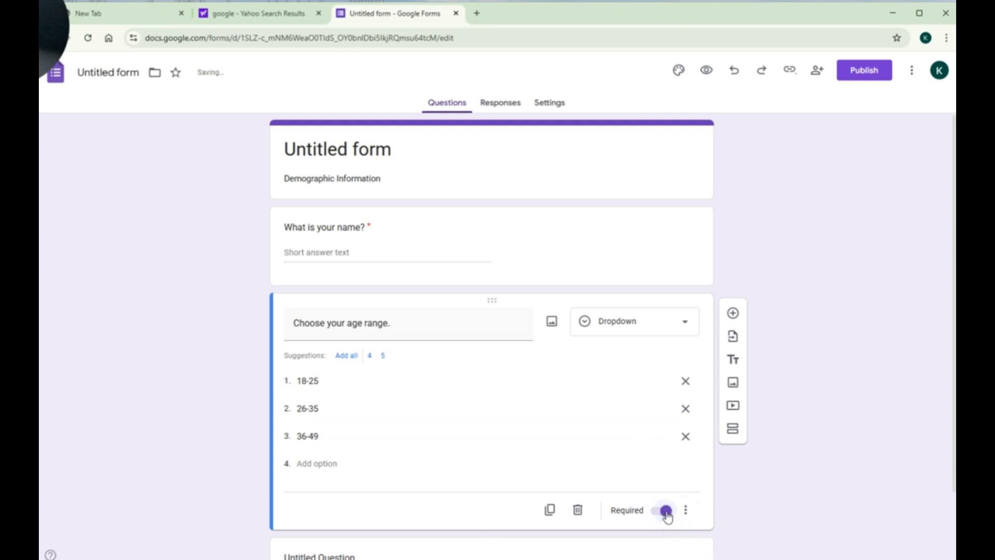
Step: Add a question titled "What is your employment status? Tick all that apply" after the age range question, with Checkboxes as its type
scroll(870, 372, down, 2)
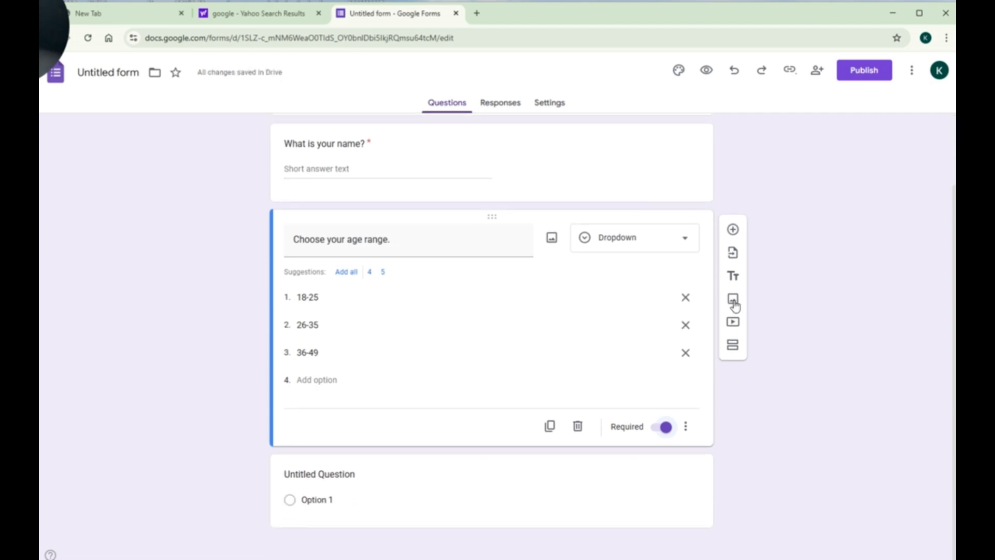
click(733, 230)
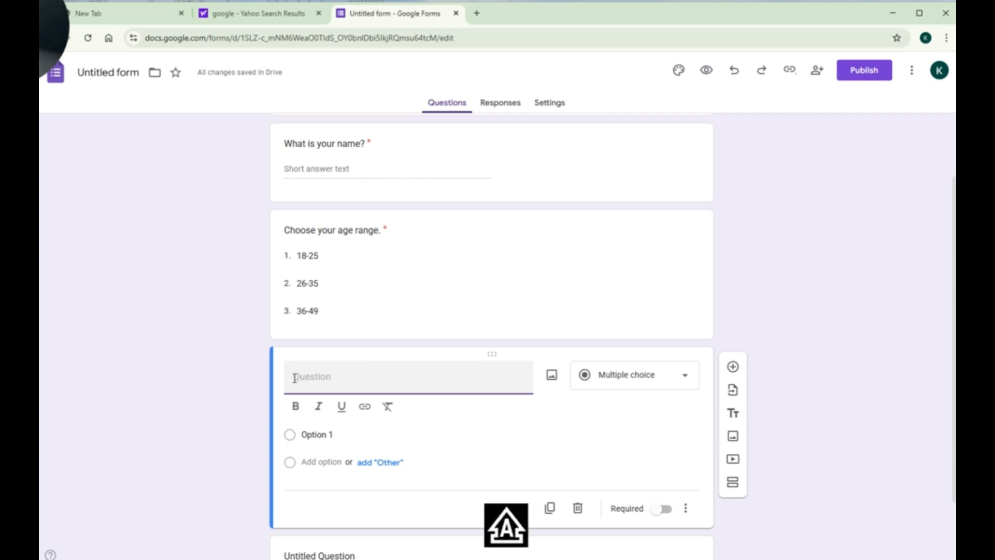
text(What is y)
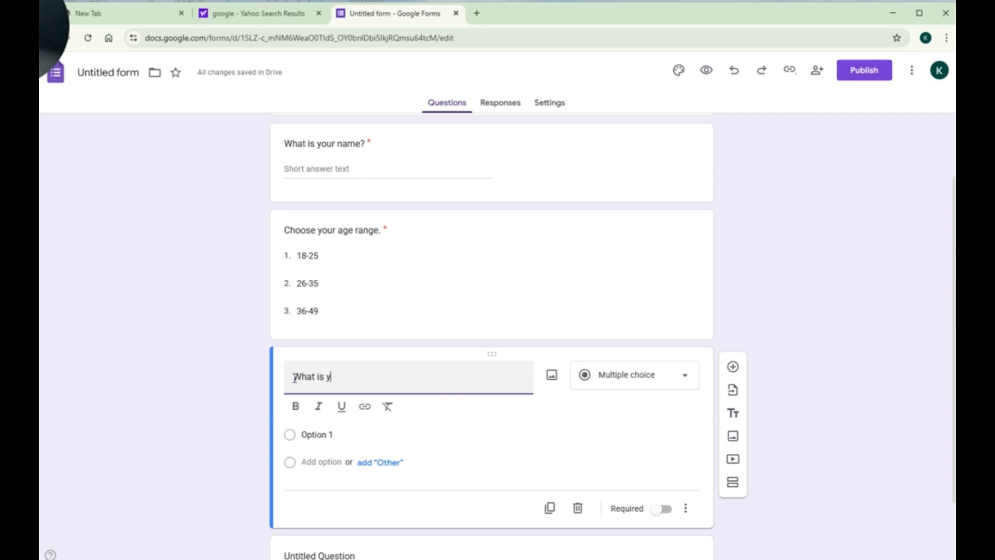
text(our employment )
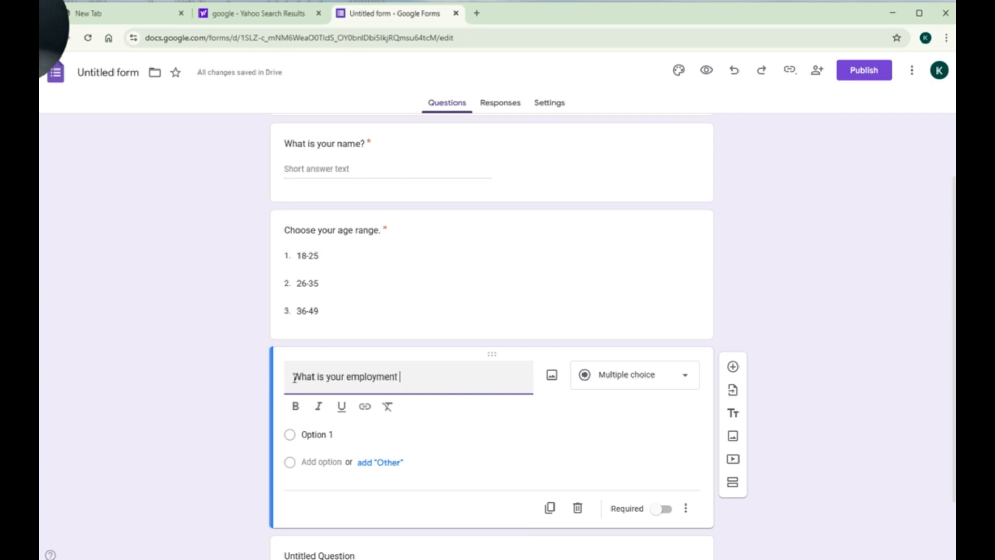
text(status?)
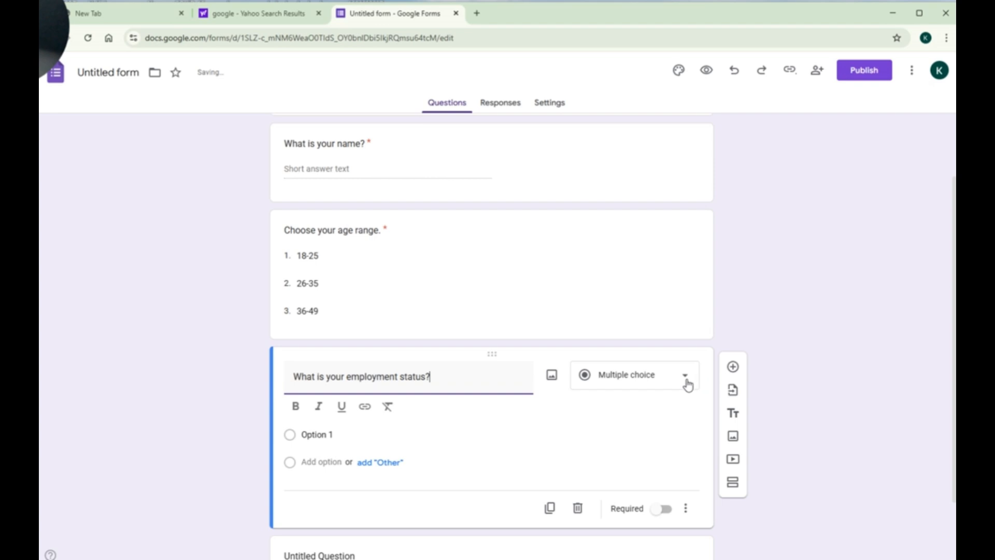
text(T)
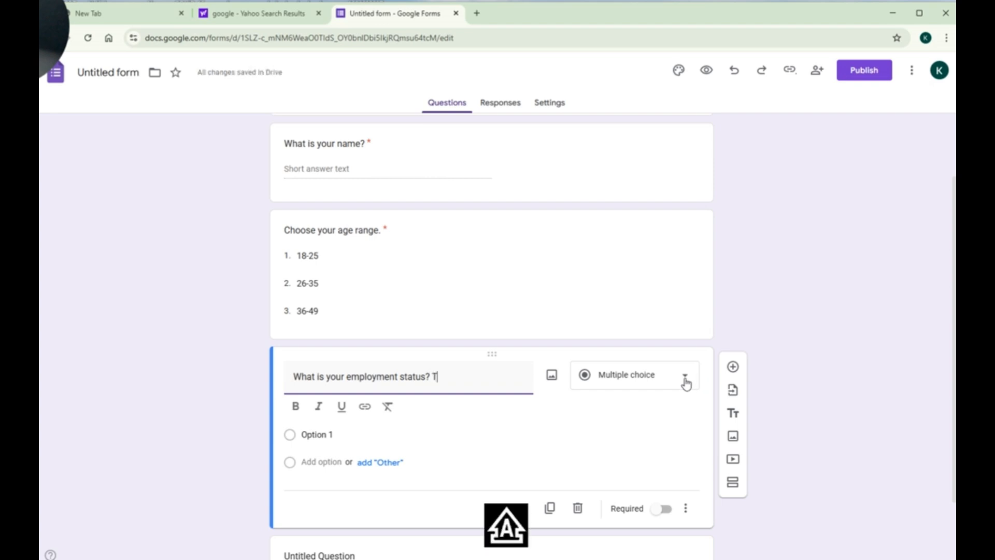
text(ick all t)
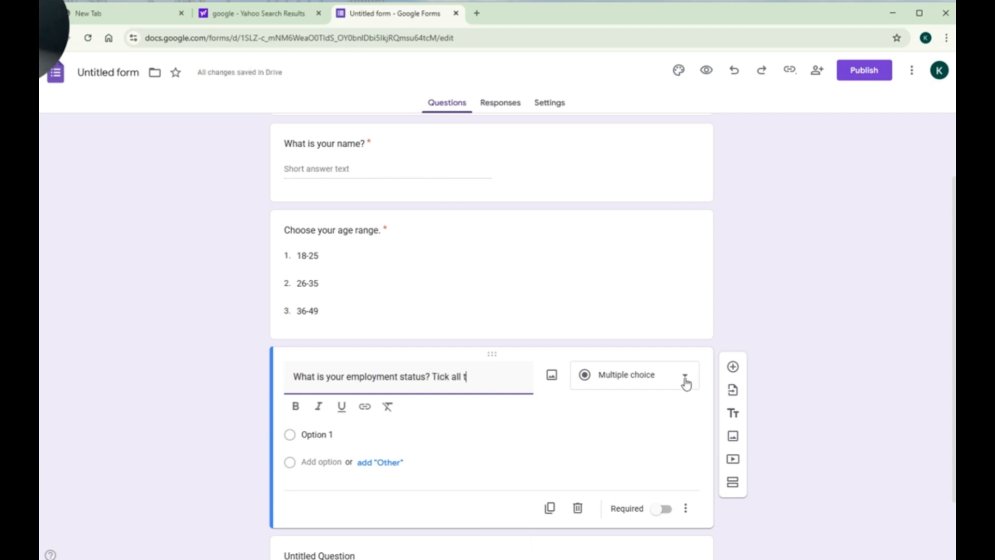
text(hat apply)
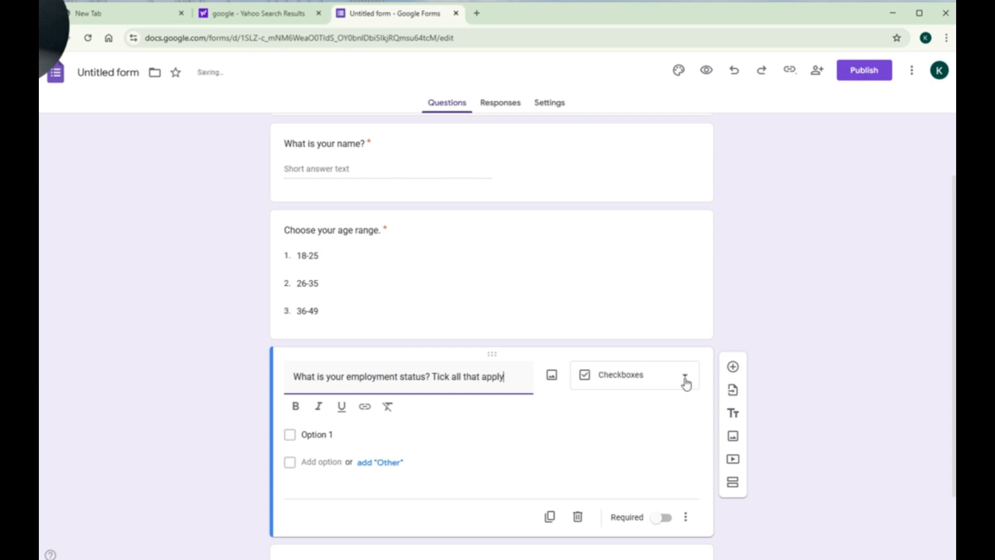
click(685, 384)
click(649, 288)
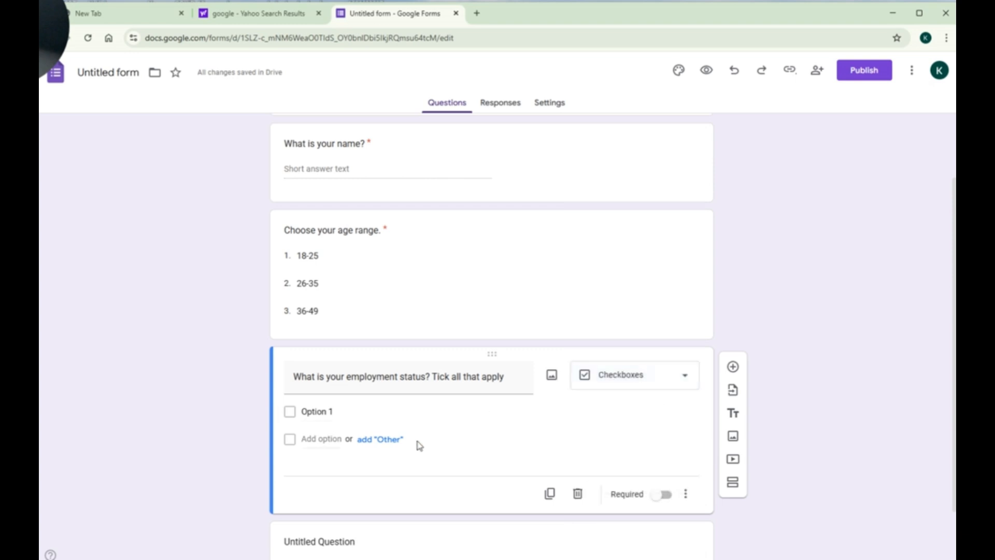
Step: Enter "Full-time employee" and "Run my own business" as the first two options of the employment status question
click(306, 409)
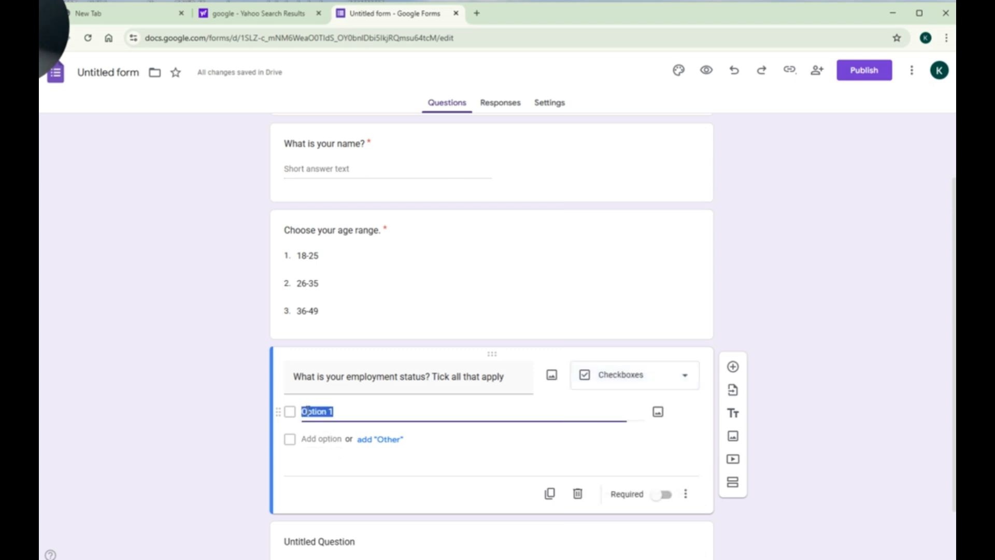
text(Full-)
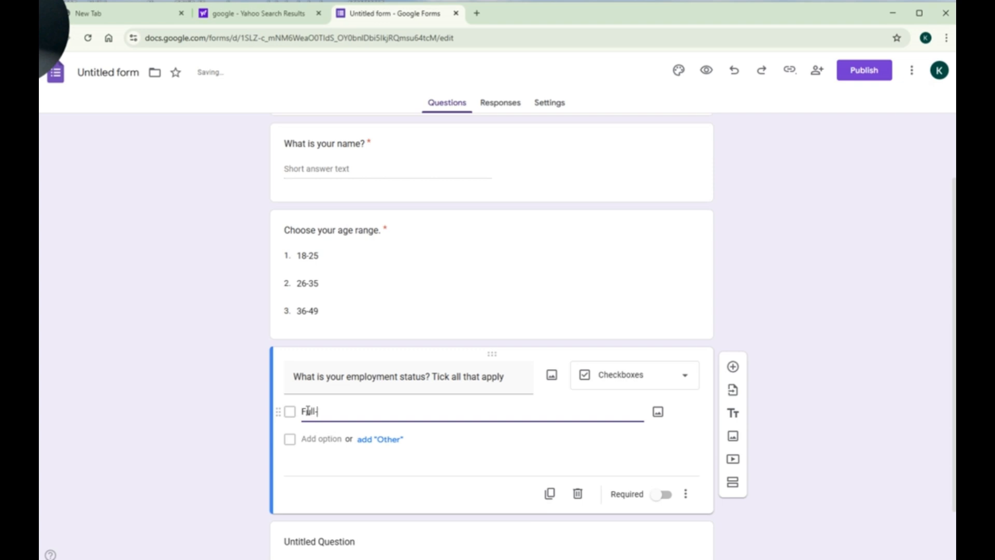
text(time employee)
click(309, 439)
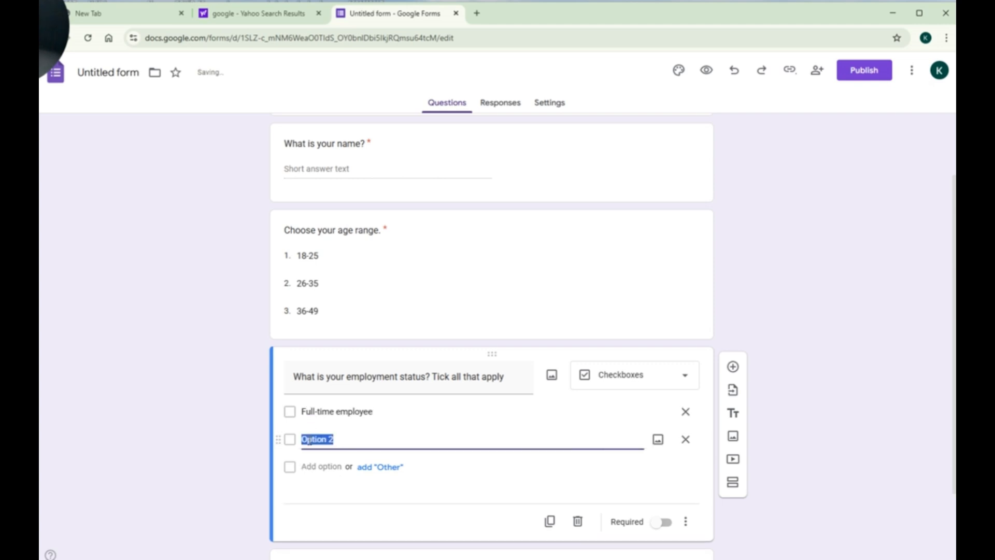
text(Run )
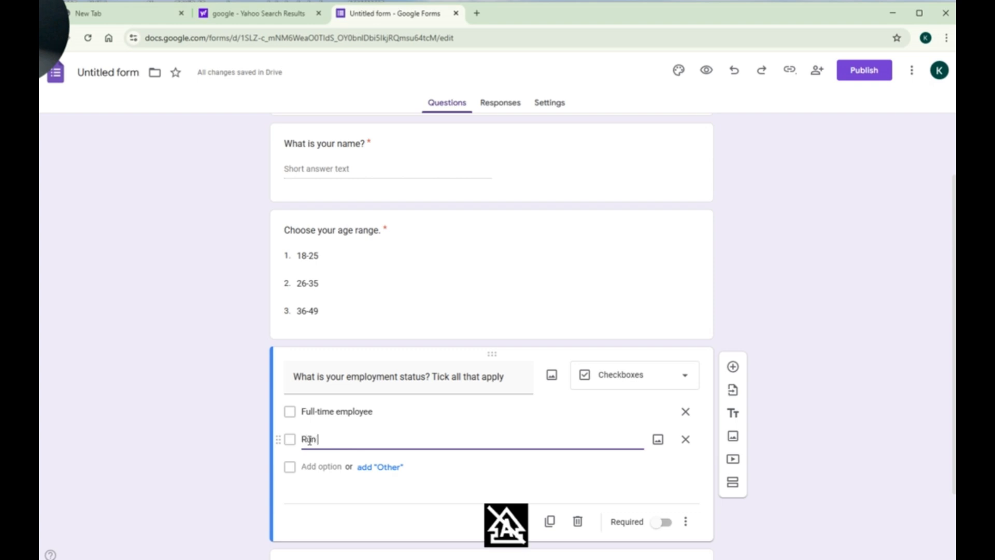
text(my own business)
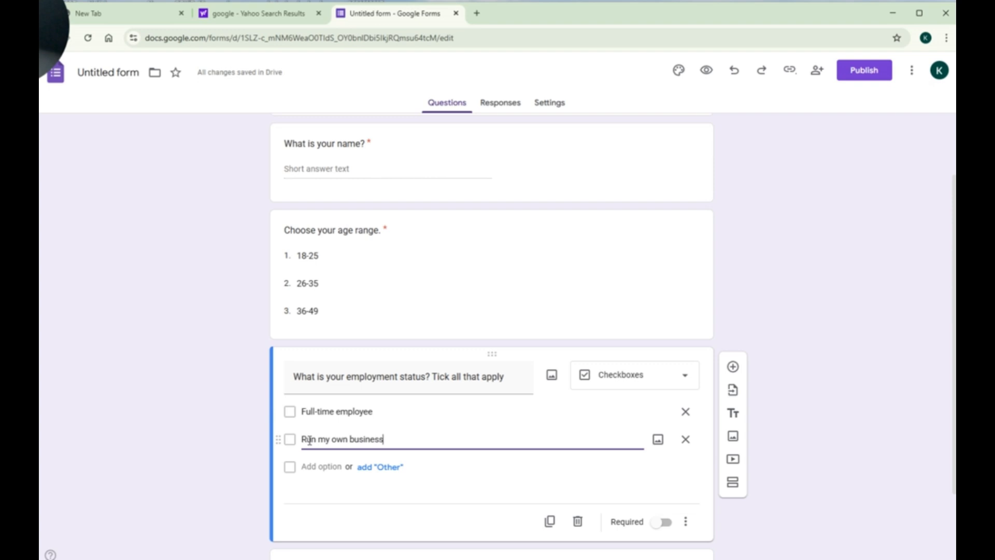
Step: Add the options "Not working" and "Have a side hustle" to the employment status question
click(318, 467)
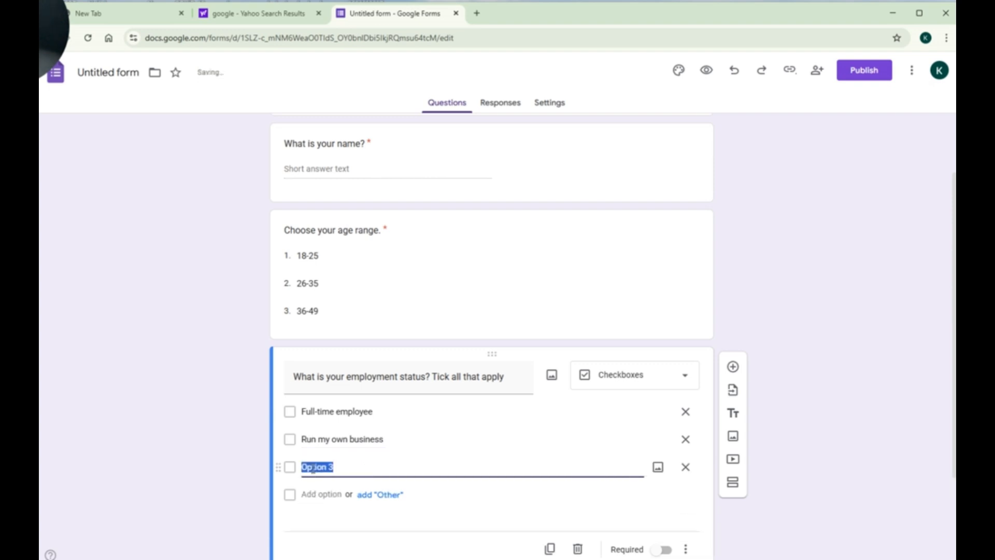
text(not working)
click(304, 467)
key(BackSpace)
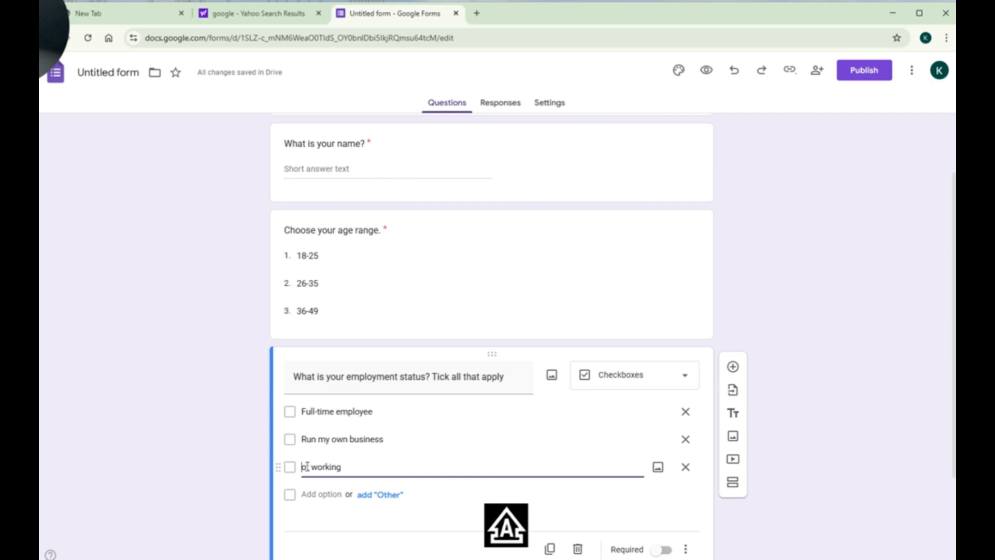
text(N)
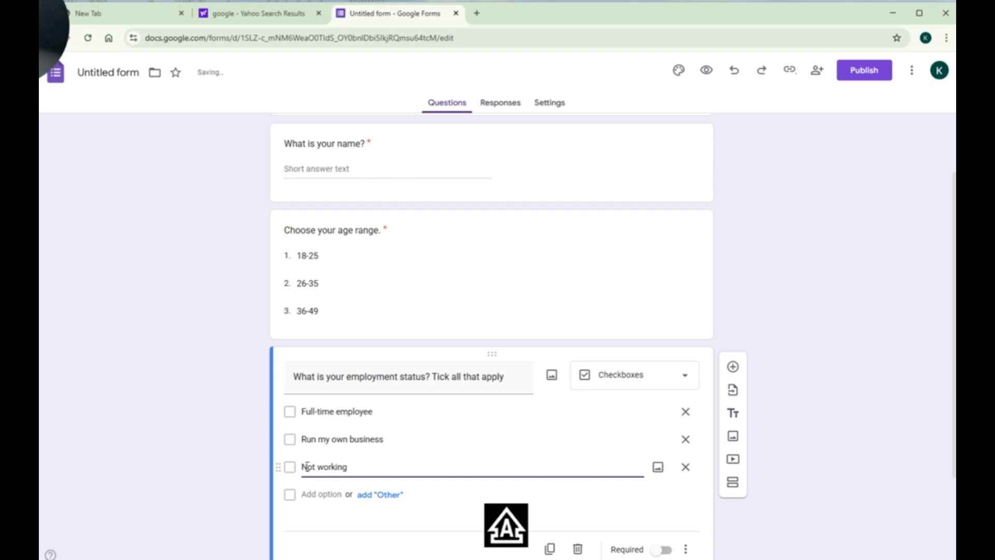
click(307, 494)
key(BackSpace)
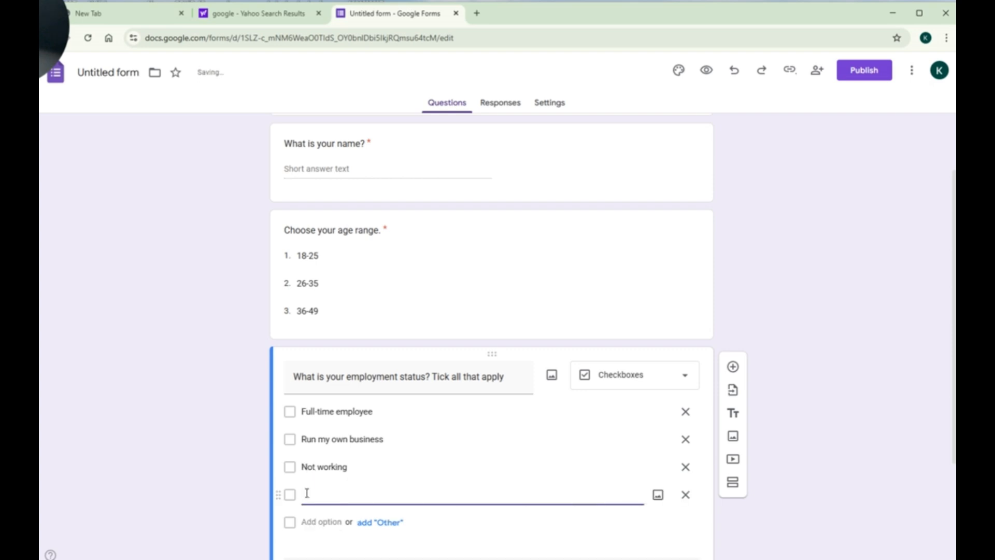
text(Have a)
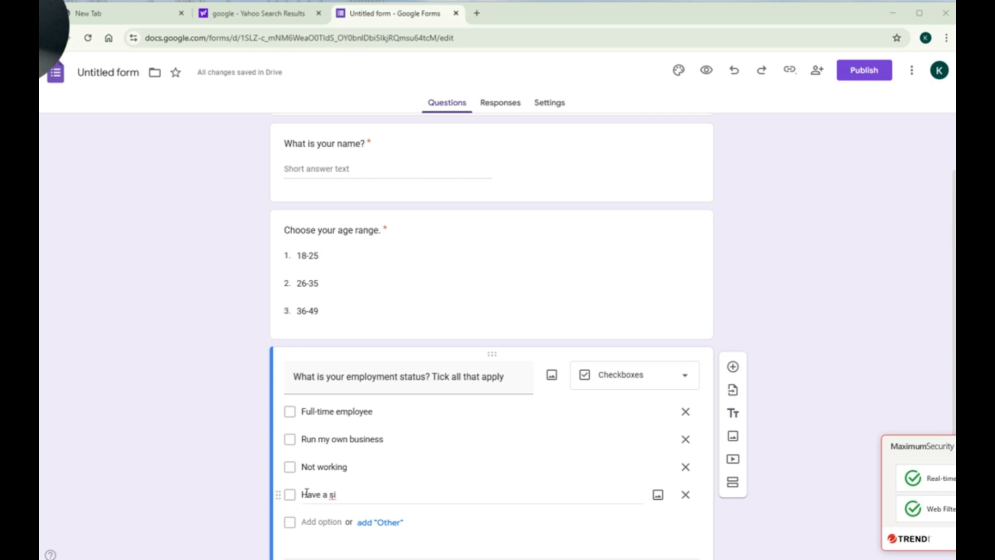
text(si)
click(340, 495)
text(de hustle)
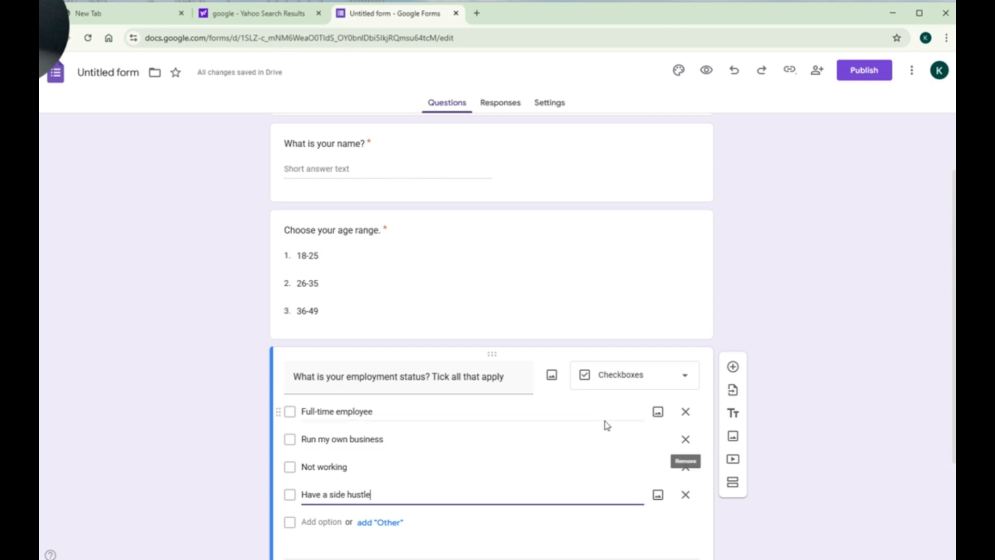
Step: Add a required Paragraph question titled "Briefly describe your job description." after the employment status question
scroll(594, 424, up, 2)
scroll(593, 422, down, 3)
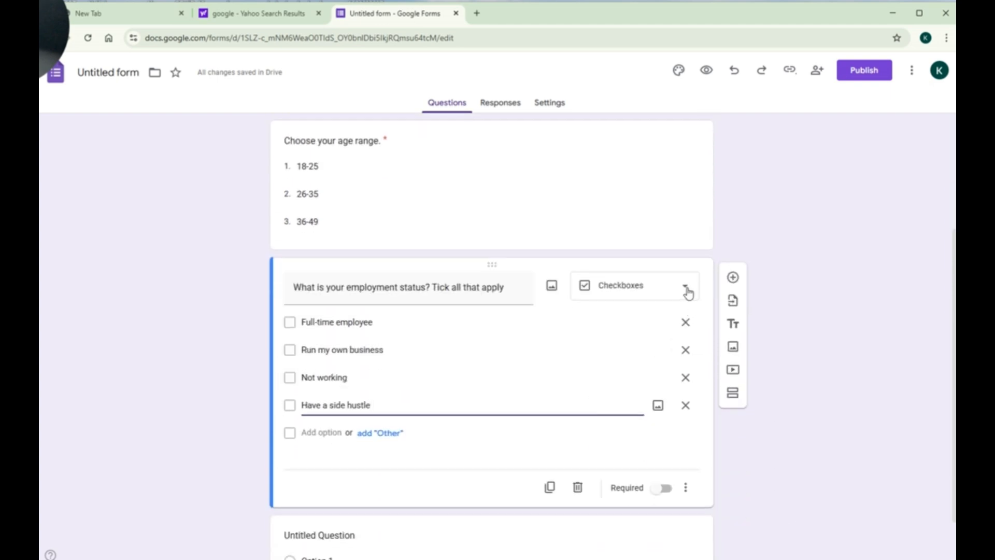
click(732, 278)
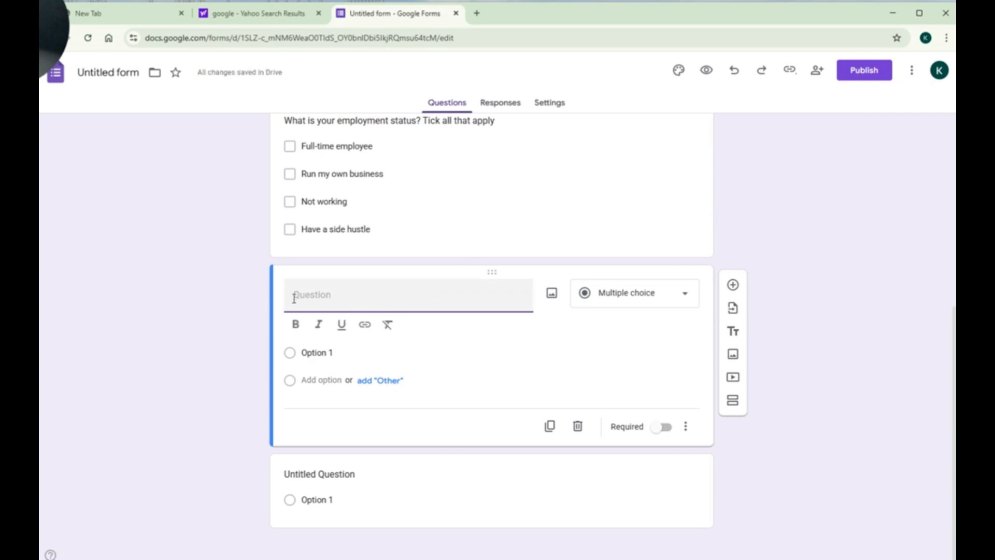
text(Briefly)
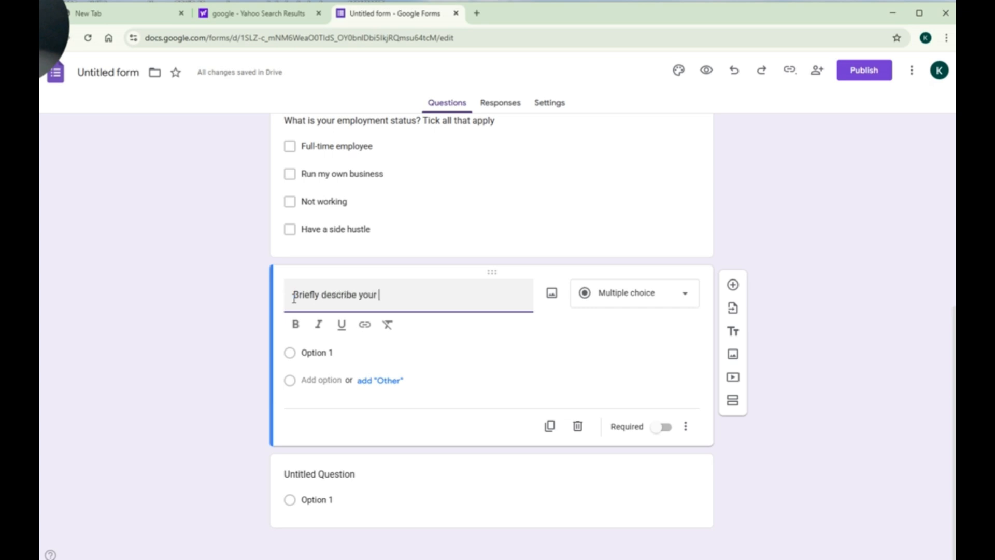
text(description.)
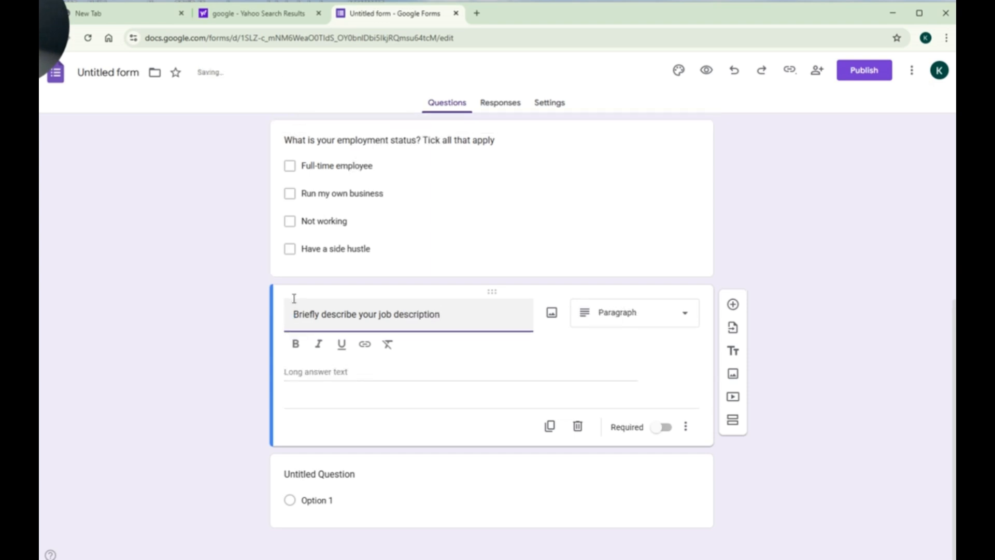
click(685, 317)
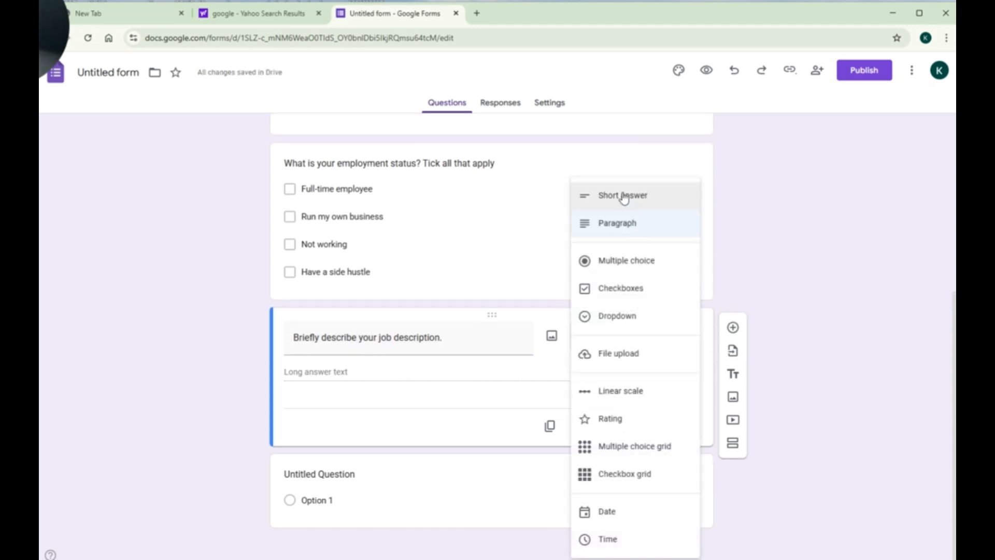
click(633, 225)
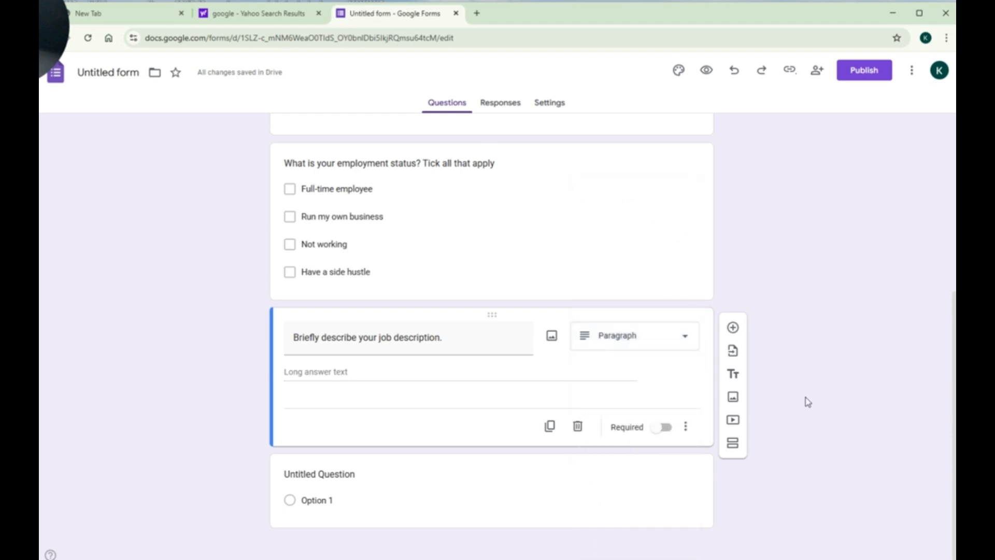
click(665, 427)
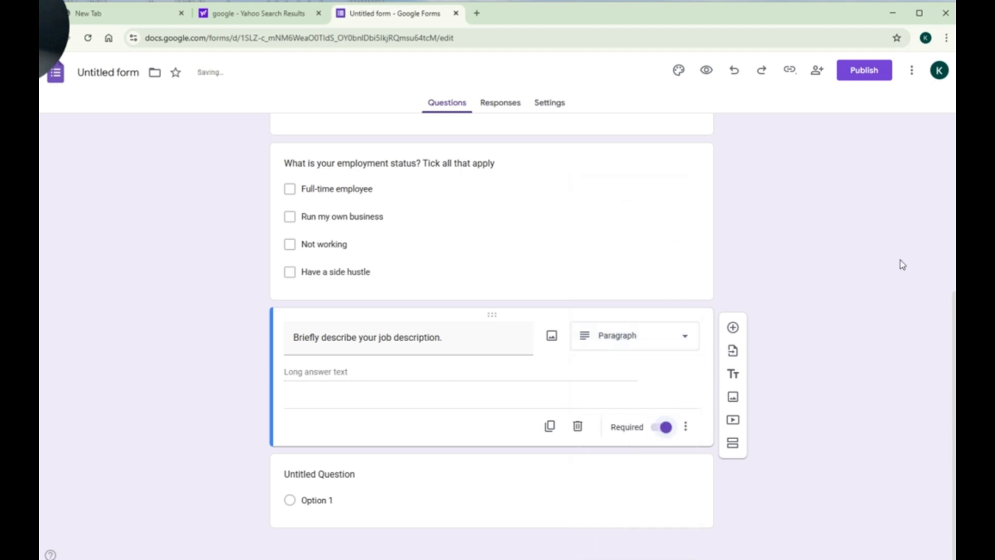
Step: Review all the form's questions, check them in the respondent preview from header to submit section, and return to editing
scroll(568, 190, up, 3)
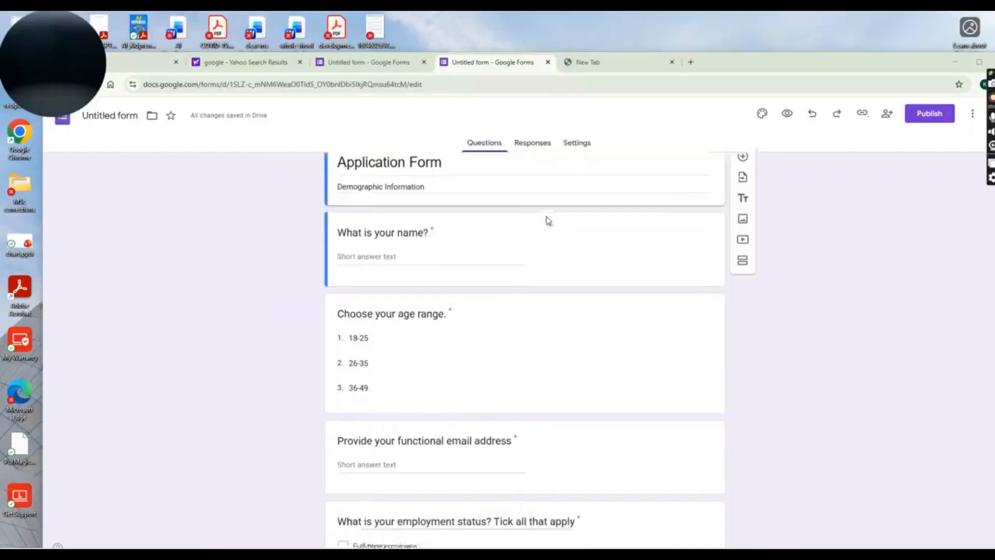
scroll(547, 220, down, 5)
scroll(588, 326, up, 5)
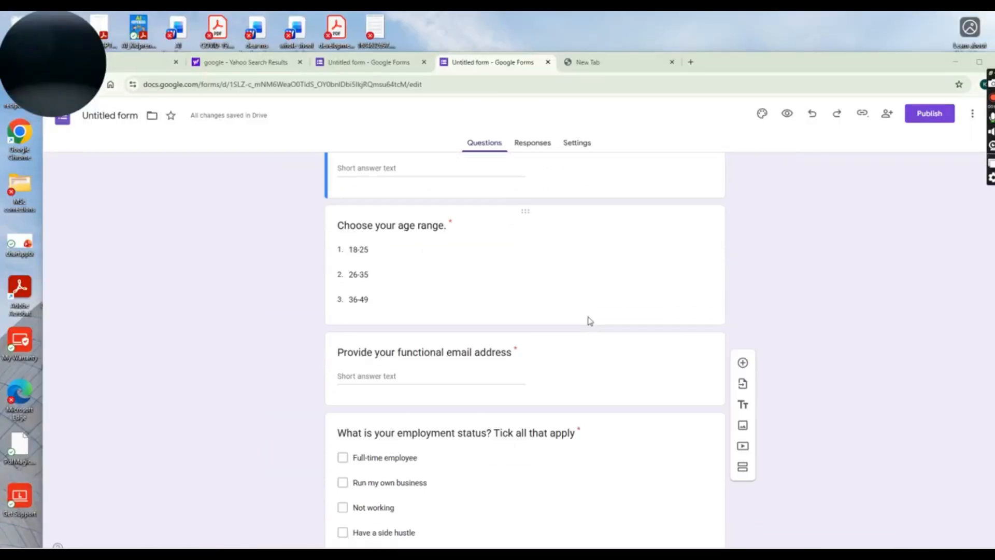
click(786, 114)
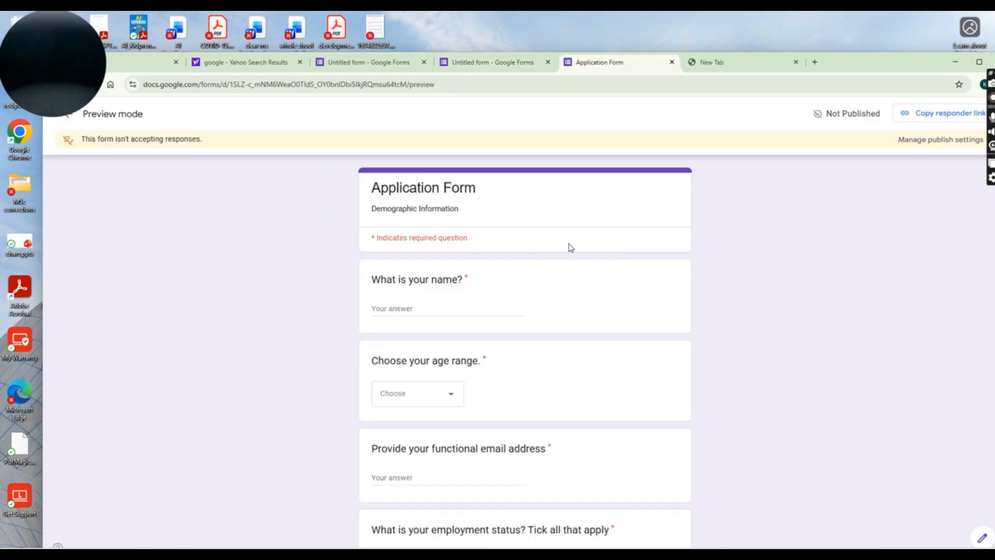
scroll(574, 248, down, 7)
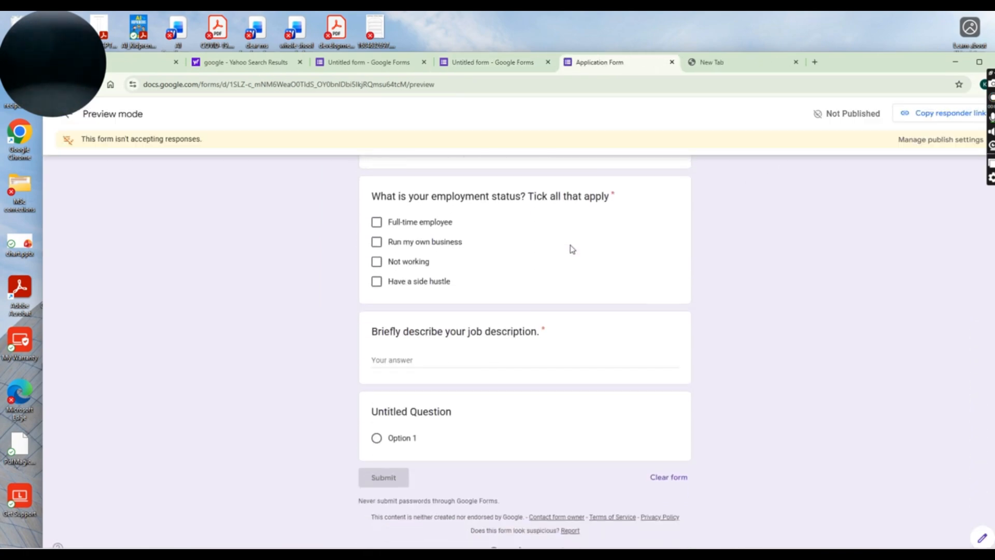
scroll(570, 250, up, 5)
scroll(568, 249, down, 5)
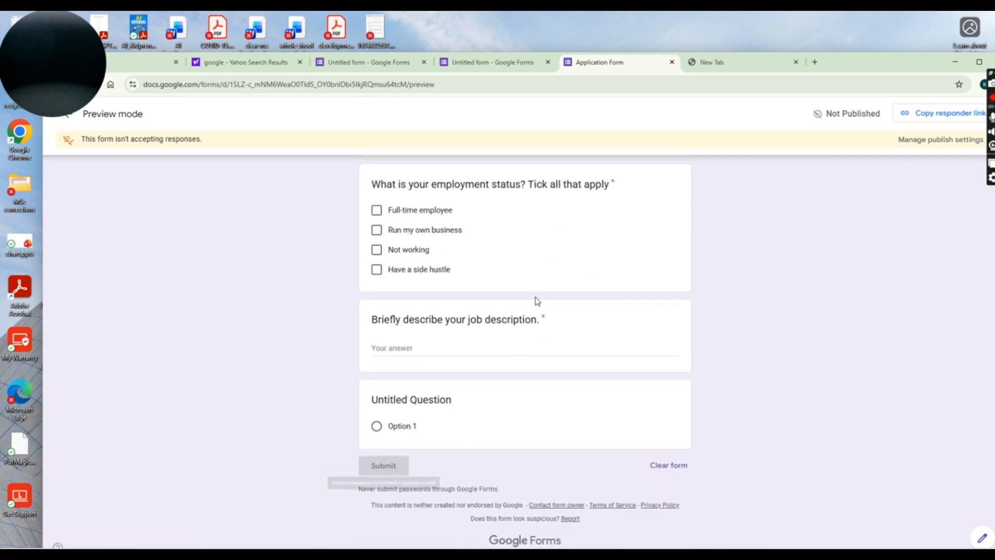
scroll(537, 301, up, 10)
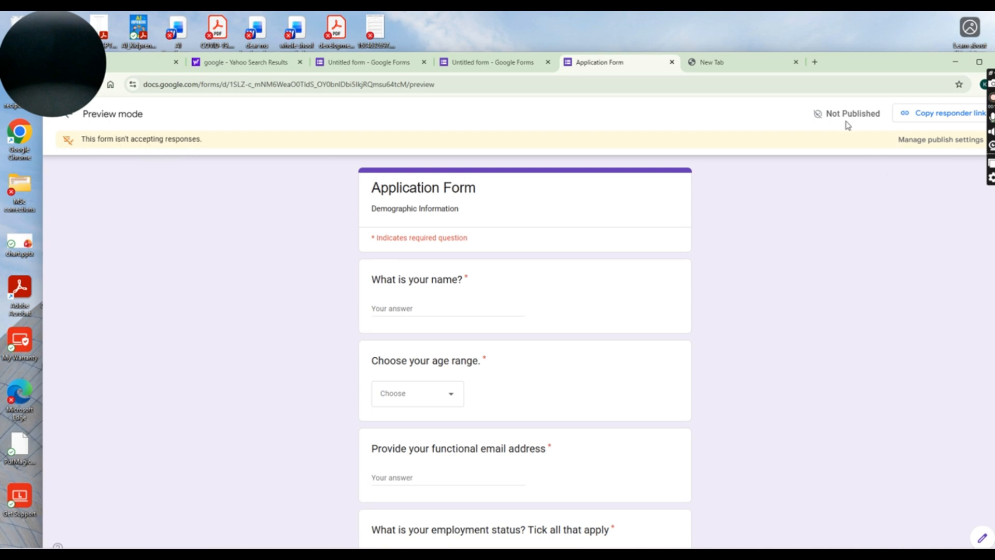
click(70, 123)
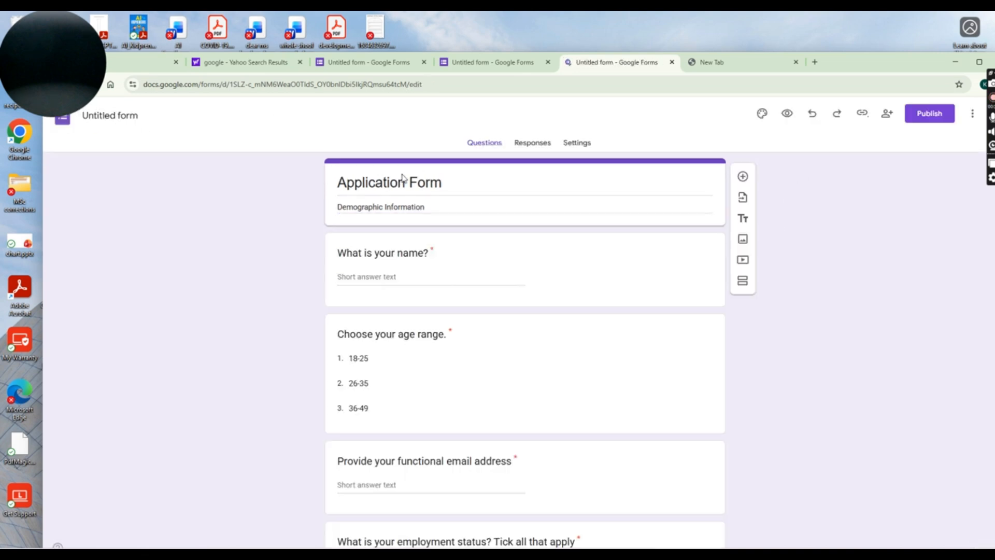
Step: Try red, orange and green as the form's theme color, and set it back to purple
click(762, 114)
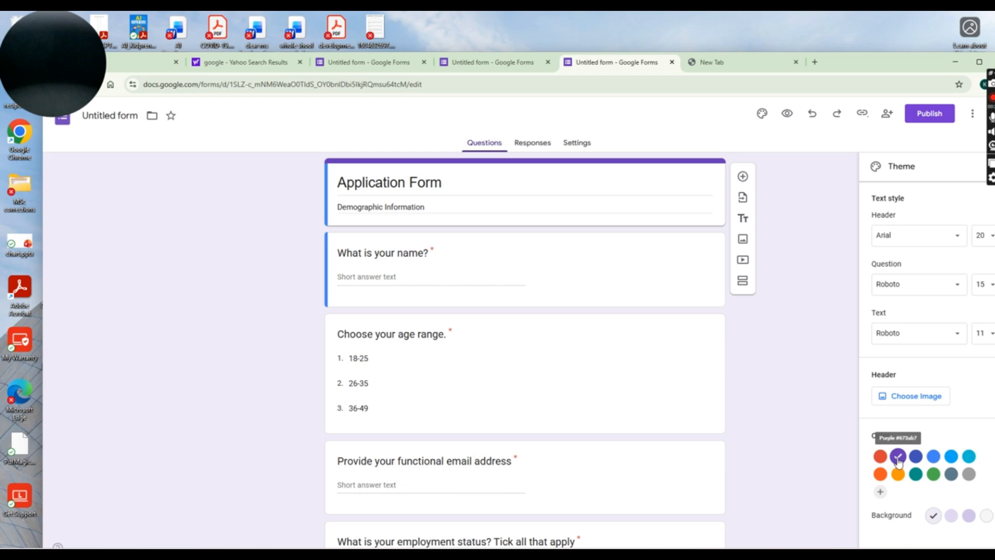
click(883, 459)
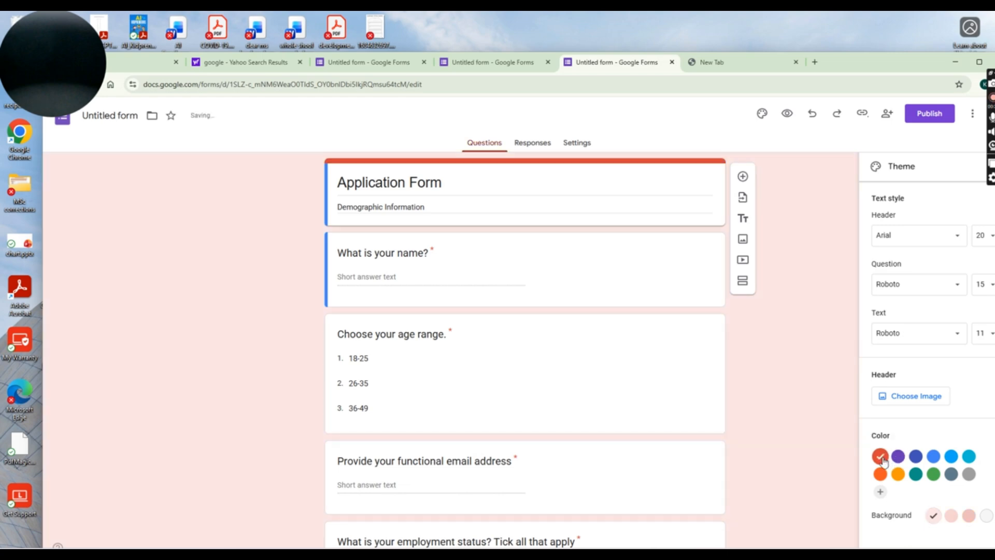
click(881, 474)
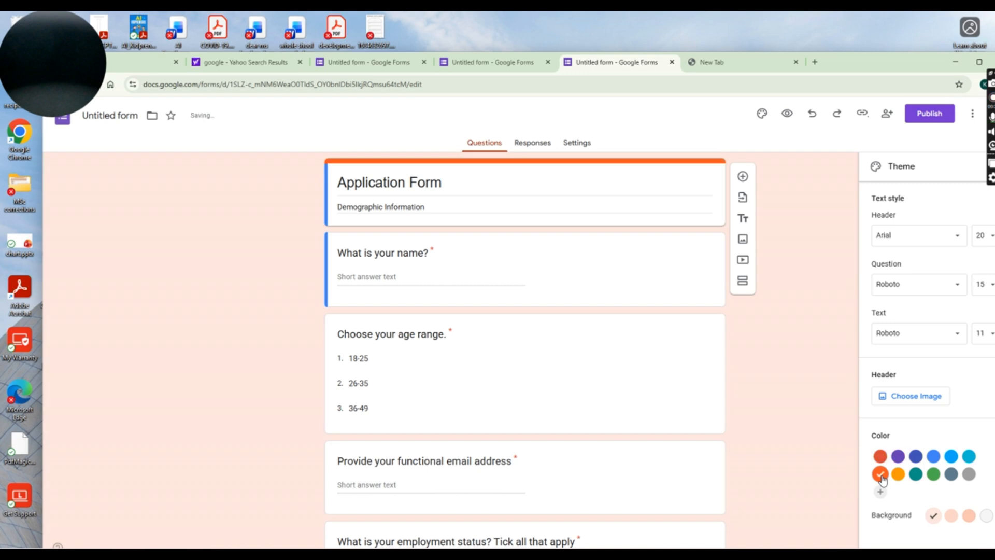
click(934, 474)
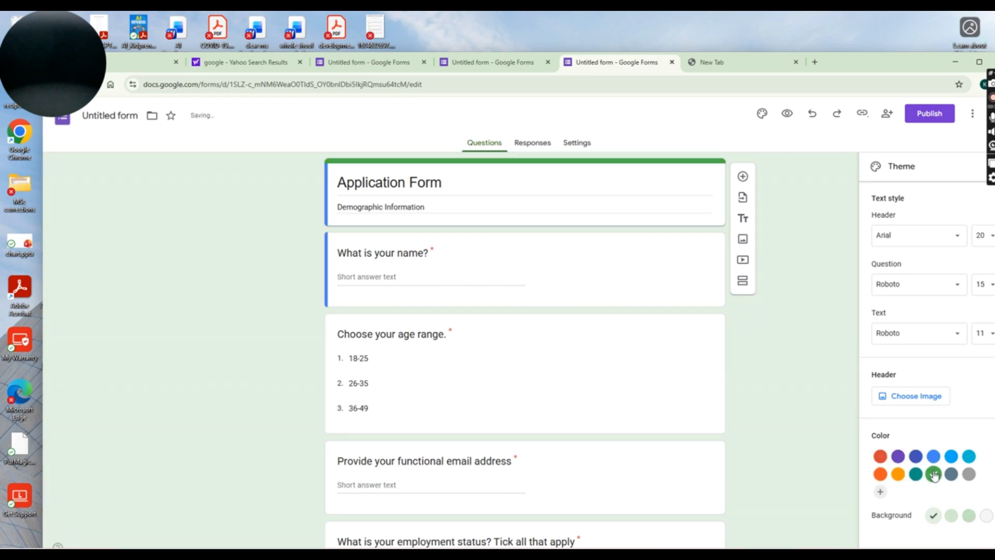
click(898, 456)
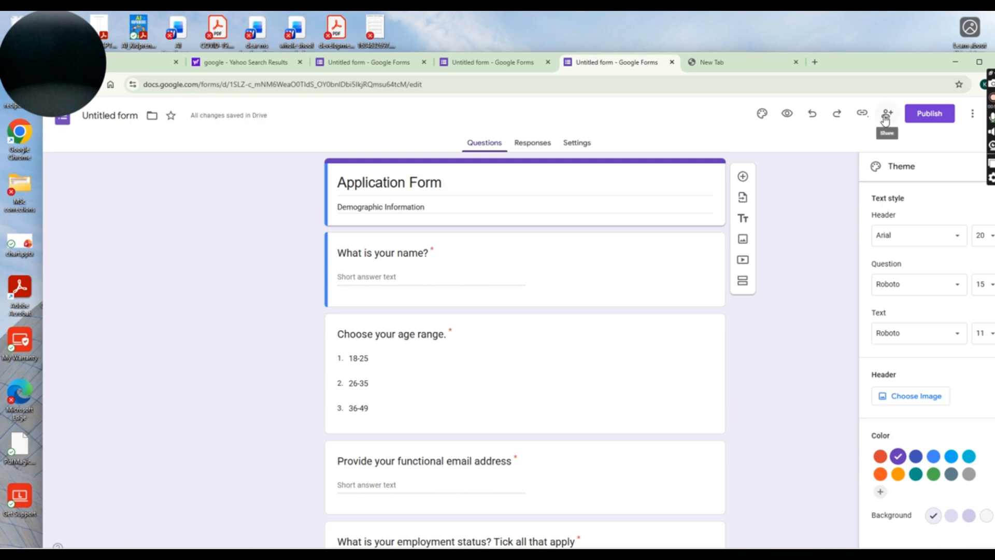
Step: Publish the form for anyone with the link and copy its shortened responder link
click(926, 119)
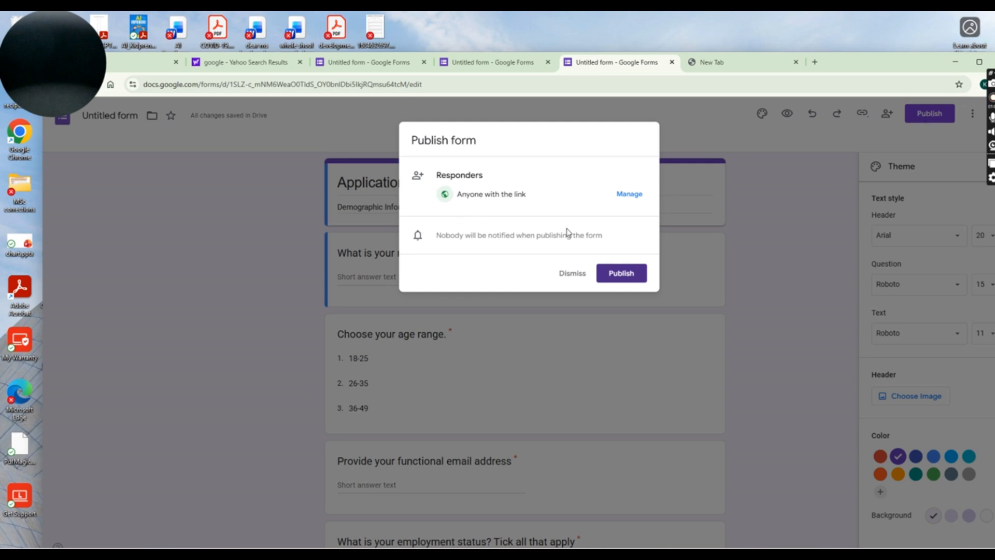
click(622, 273)
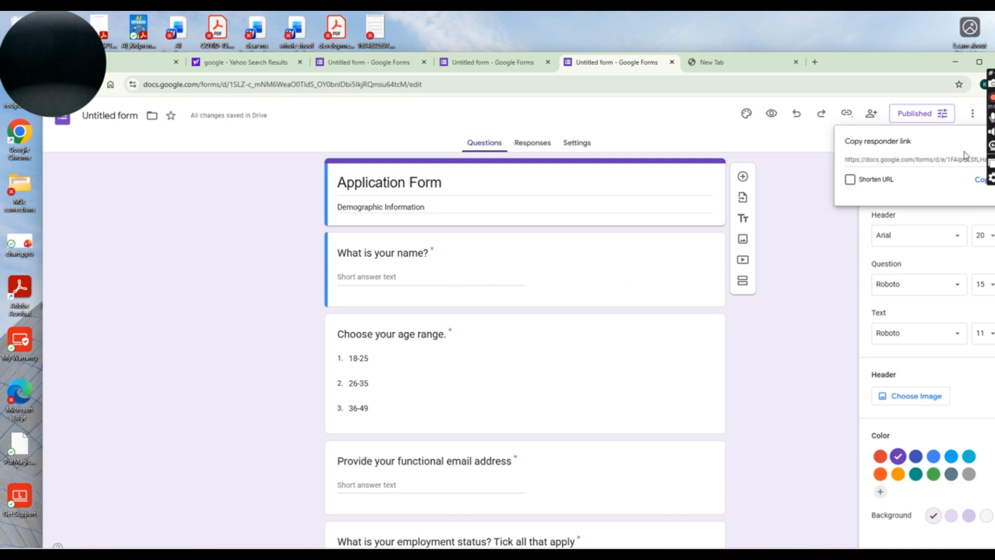
click(878, 159)
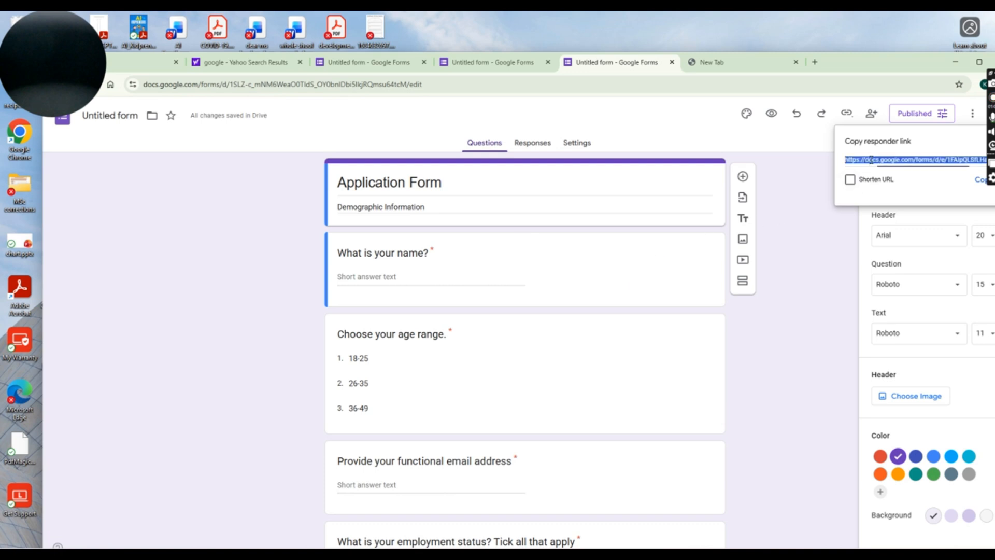
click(850, 180)
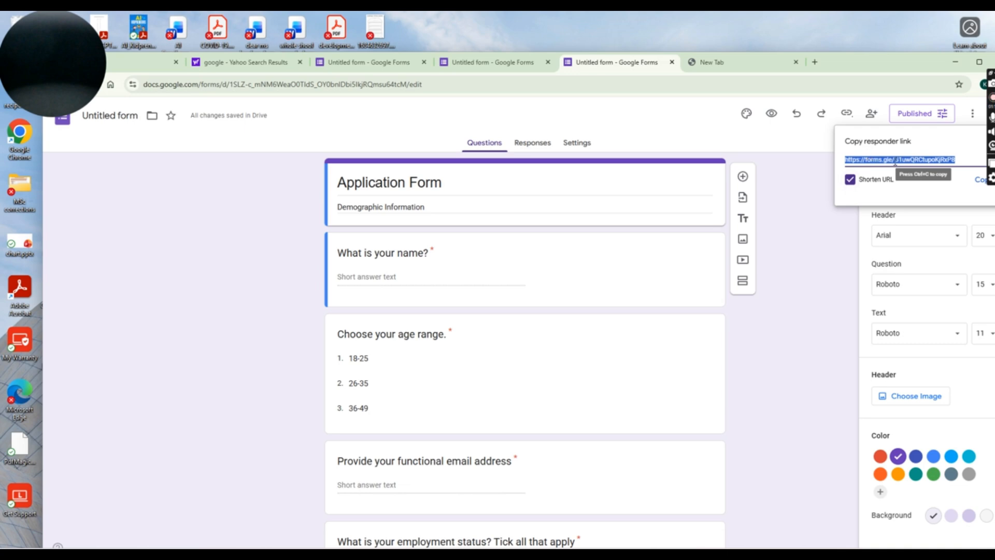
click(980, 181)
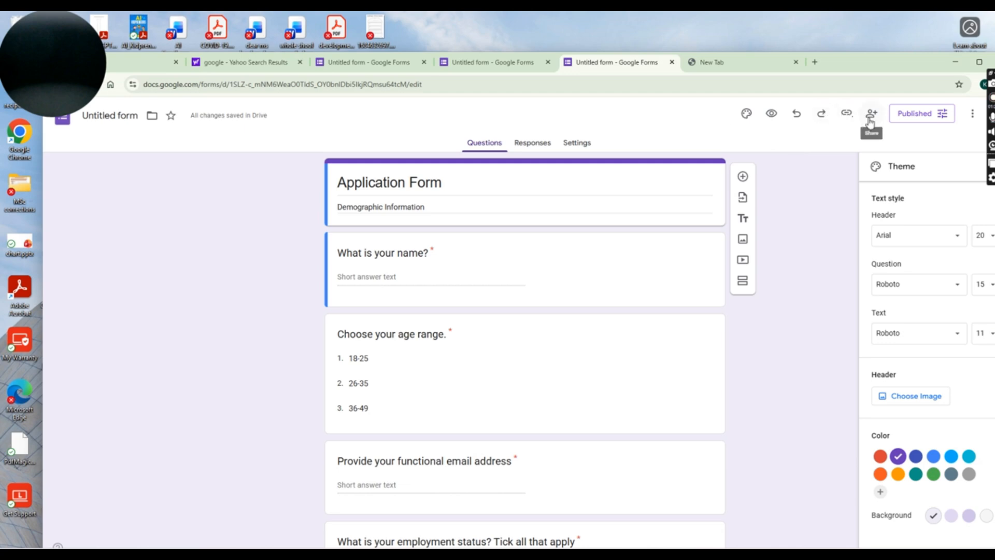
Step: Examine the form's sharing access, its responses and its settings, and return to the questions
click(870, 123)
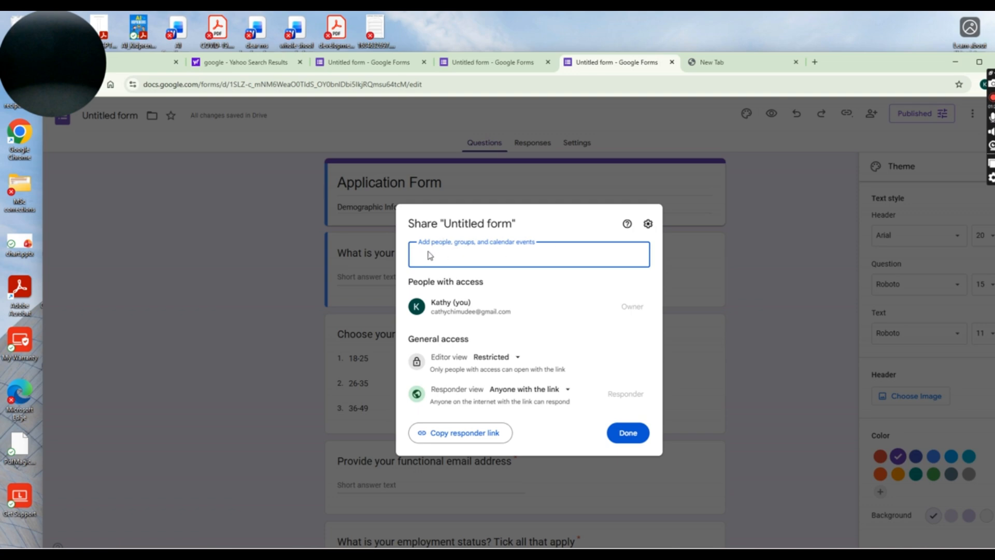
click(637, 429)
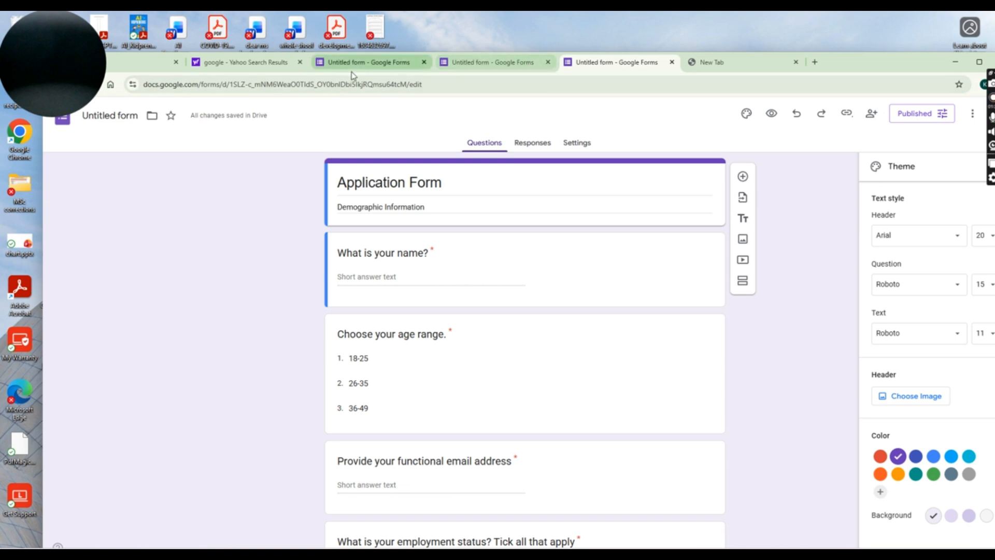
click(537, 143)
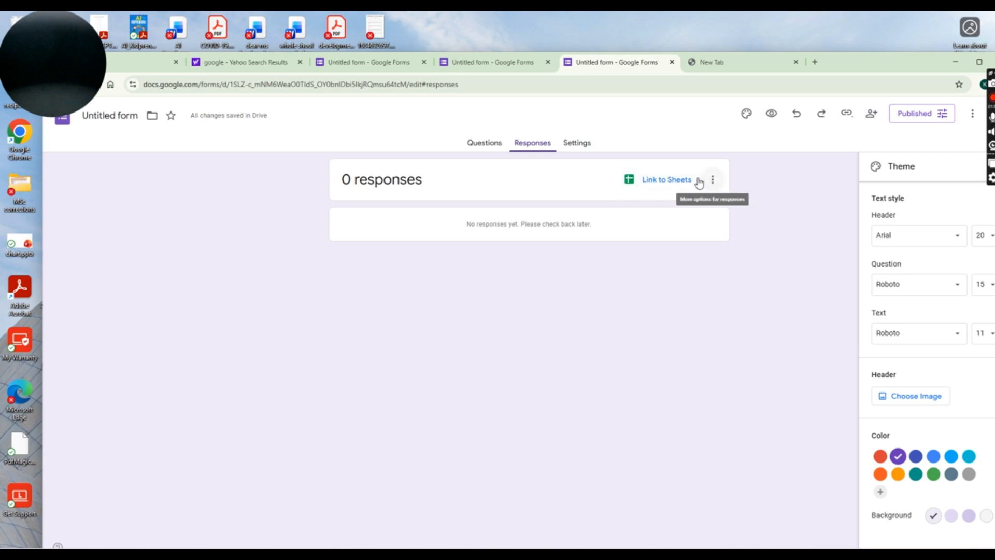
click(575, 145)
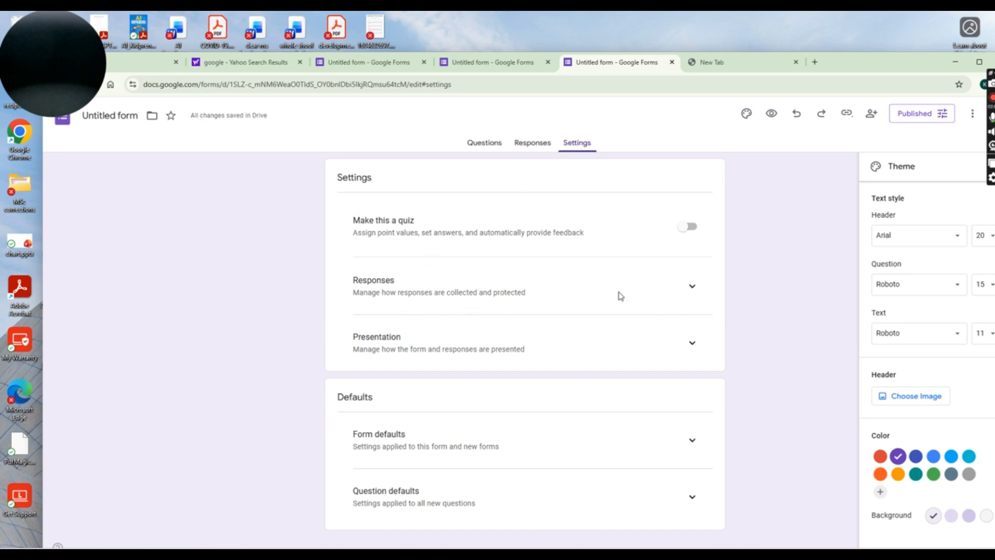
scroll(580, 281, down, 1)
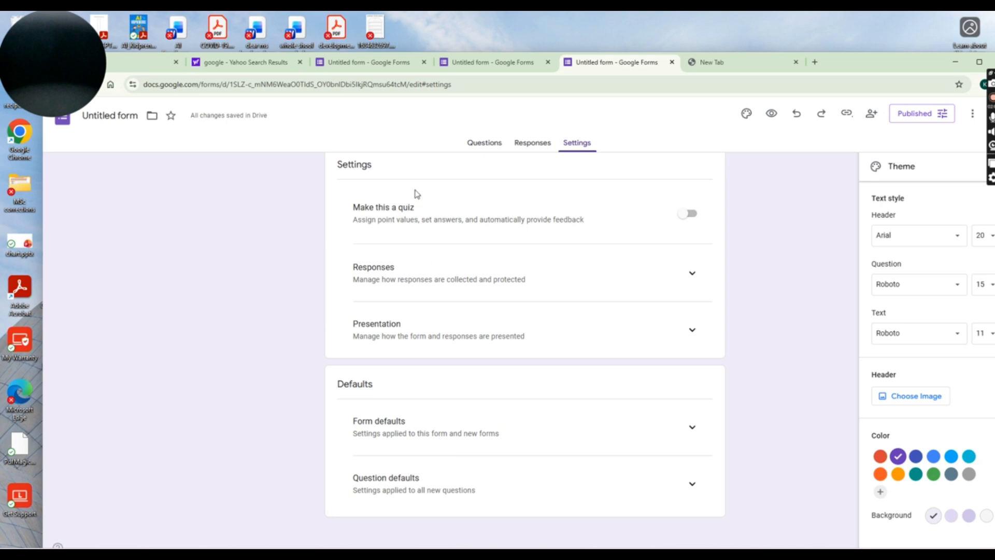
click(482, 150)
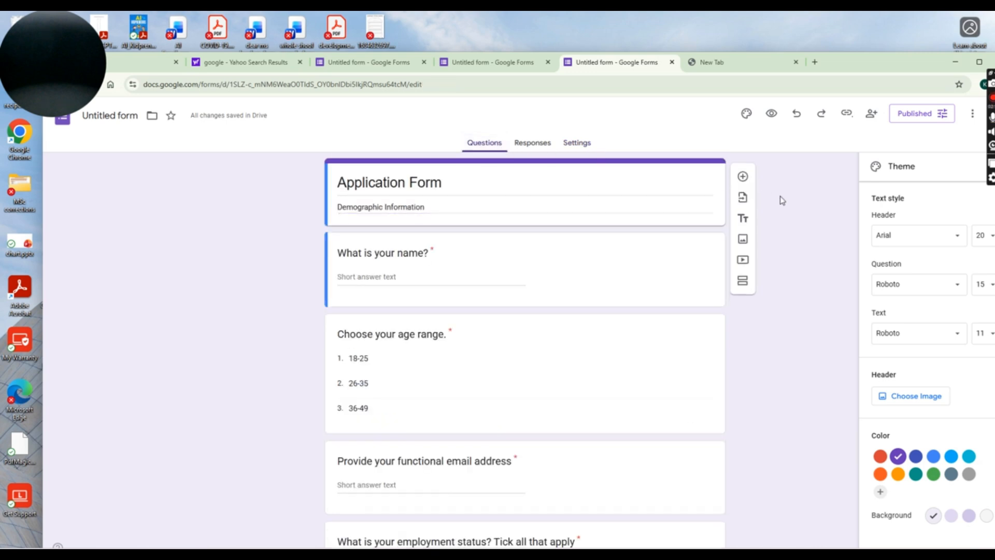
Step: Close the current form tab and review all questions in the other open copy and its respondent preview, down to the submit section
key(ctrl+w)
scroll(546, 221, down, 6)
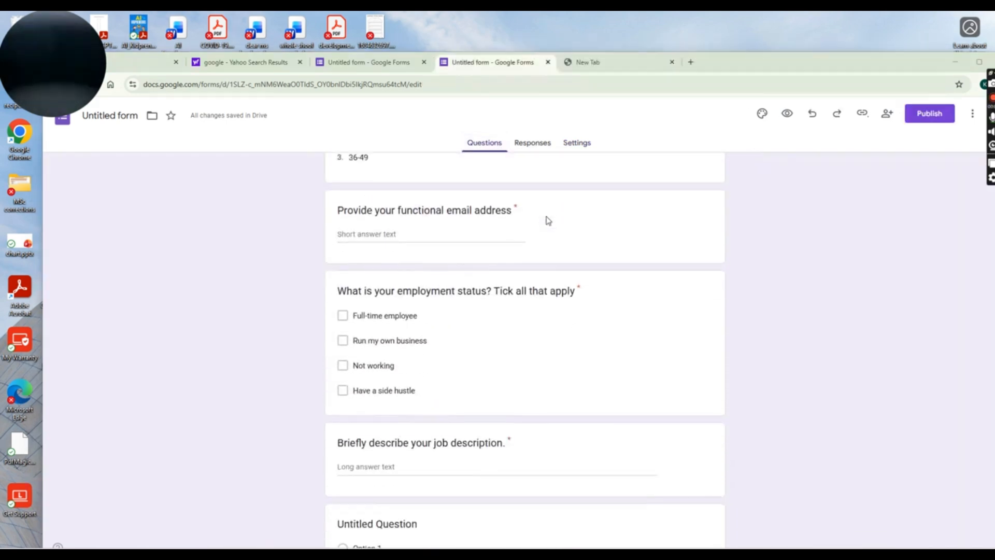
scroll(590, 328, up, 6)
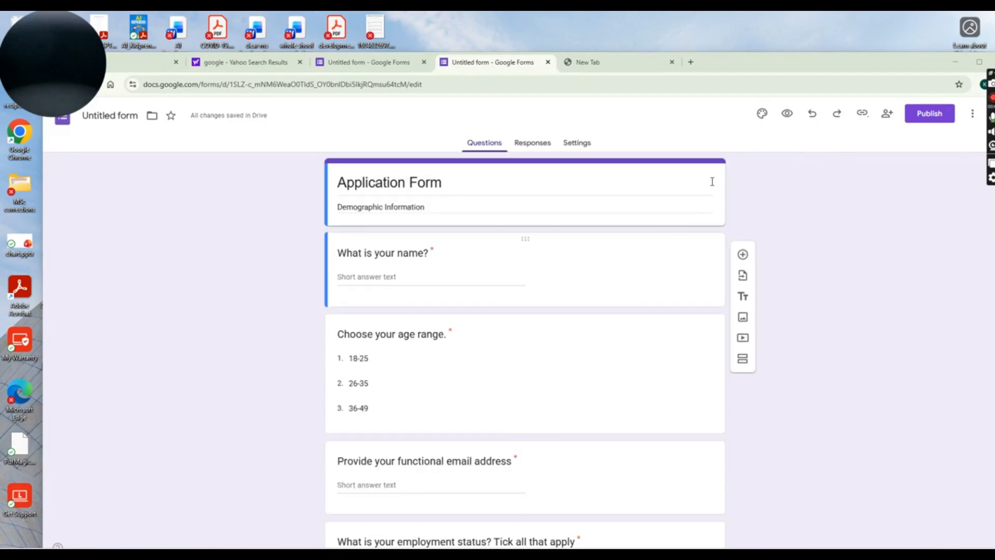
click(788, 114)
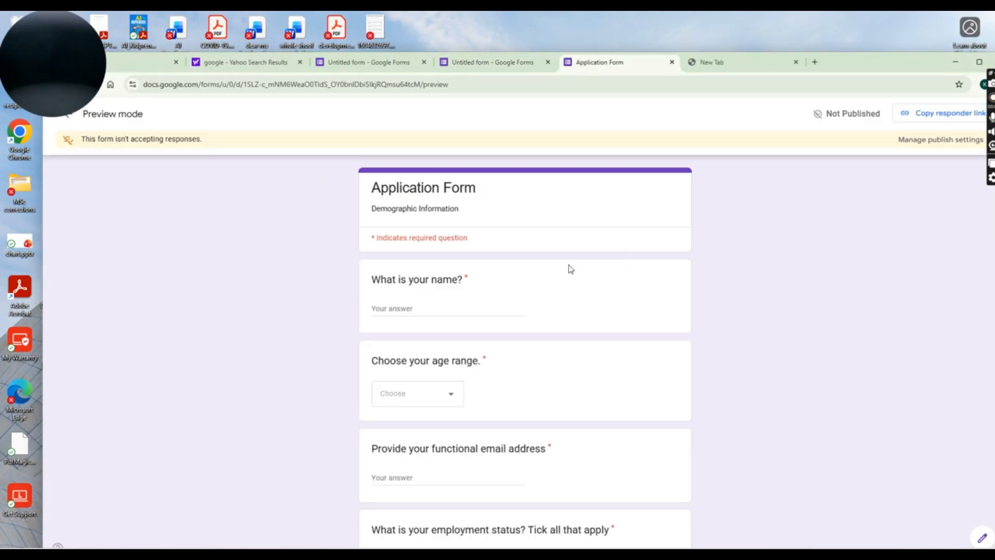
scroll(572, 248, down, 6)
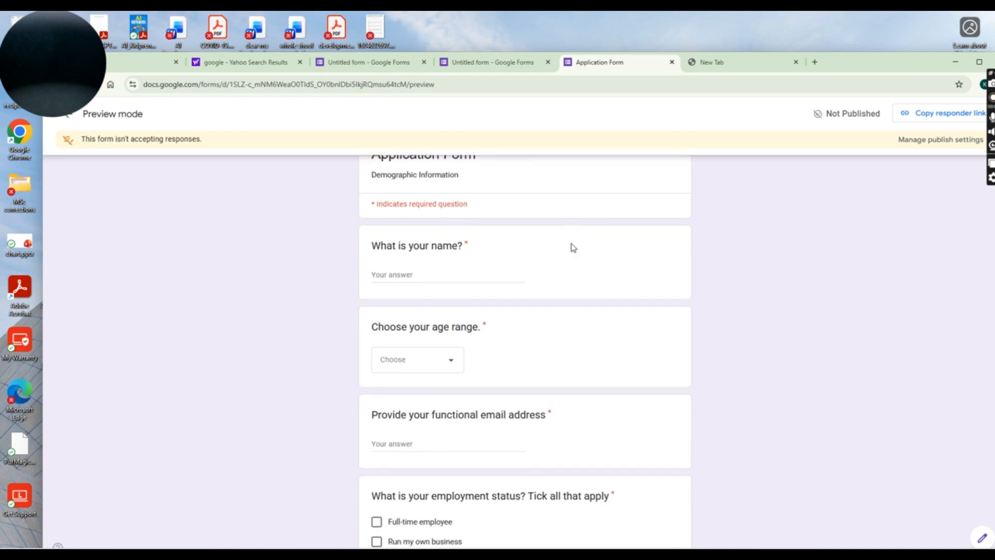
scroll(572, 250, down, 2)
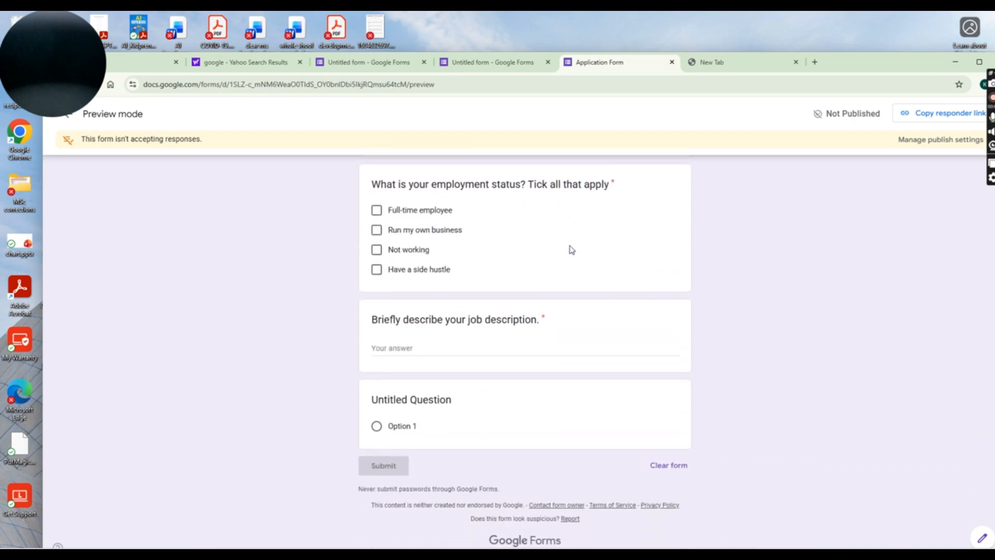
scroll(570, 251, up, 5)
scroll(570, 251, down, 5)
scroll(537, 301, up, 6)
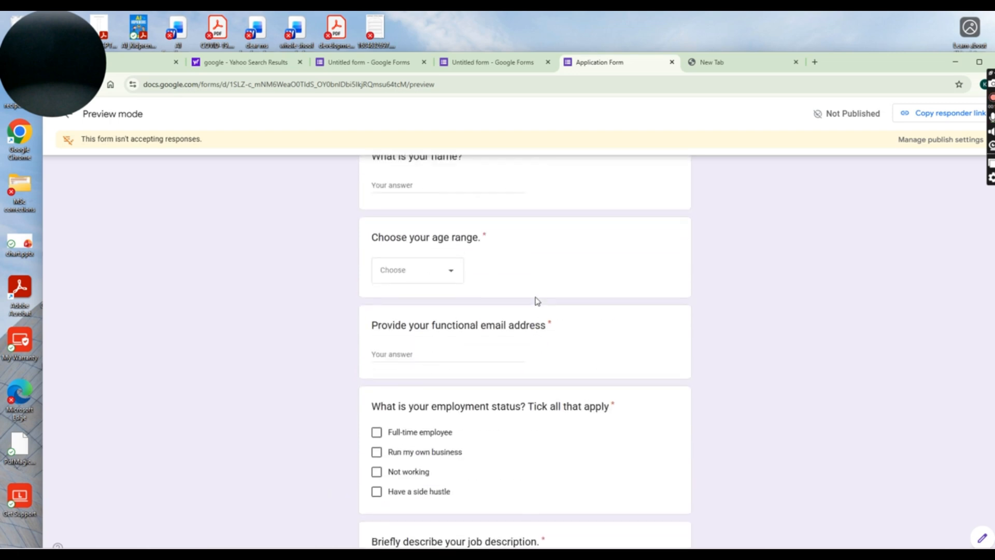